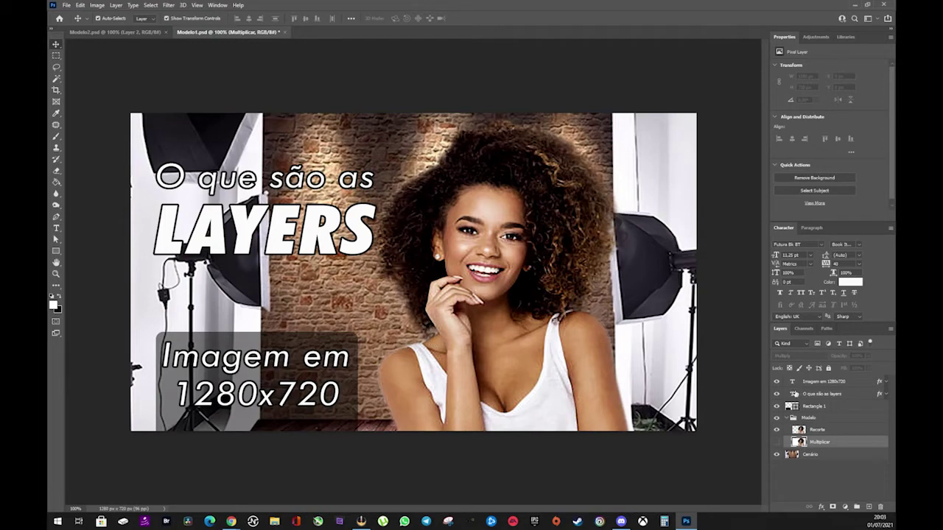
# - Make the Multiplicar layer visible and collapse the Modelo group
pyautogui.click(776, 442)
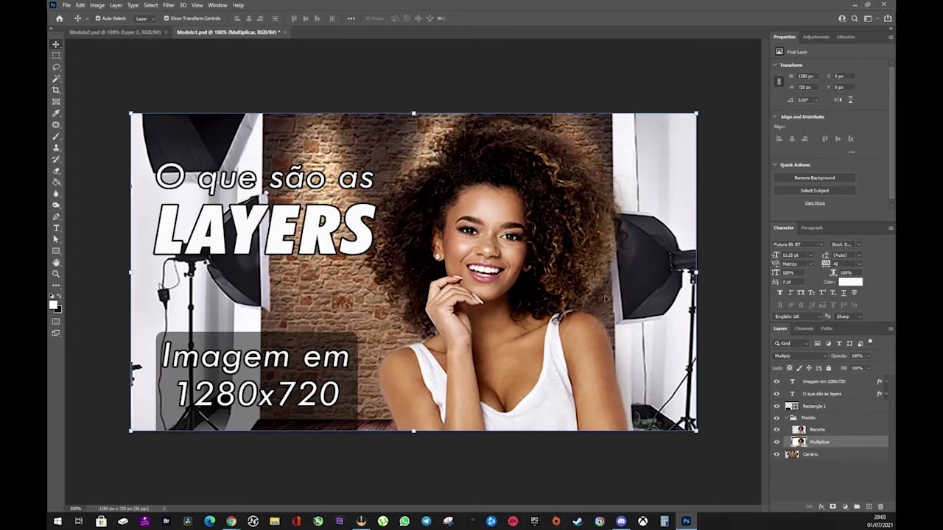
pyautogui.click(788, 418)
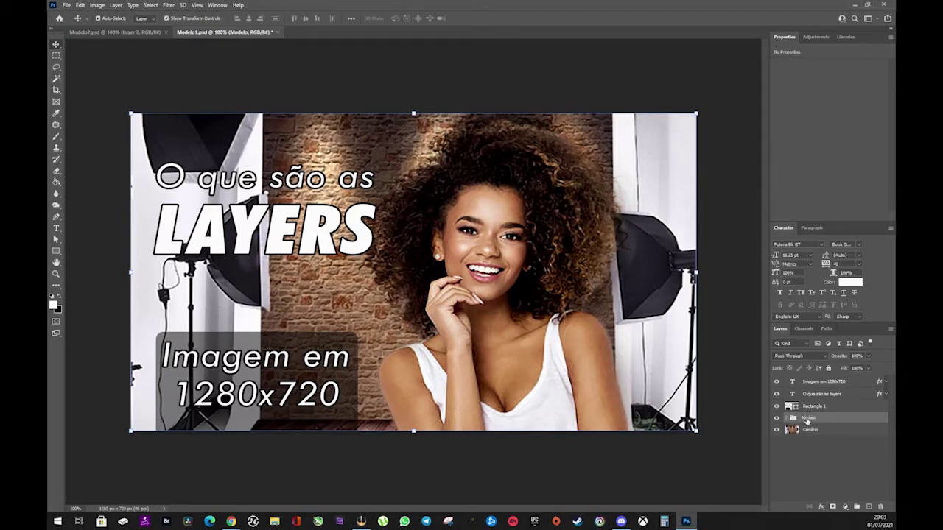
pyautogui.click(788, 419)
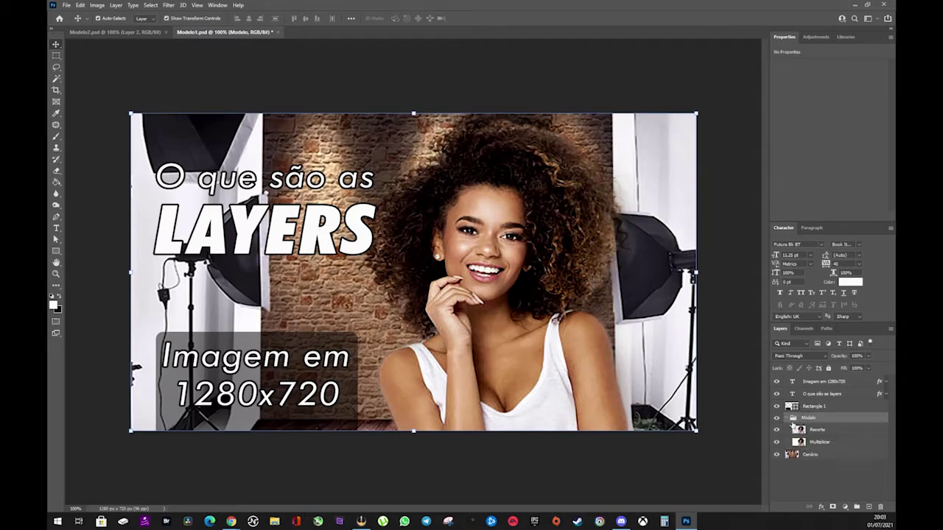
pyautogui.click(788, 418)
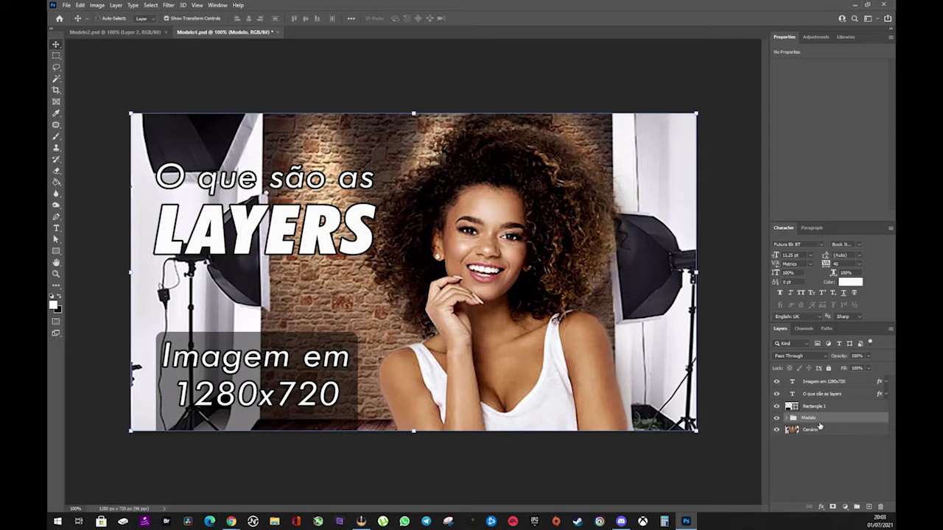
# - Try ungrouping Modelo and regrouping its layers, including in a group together with Rectangle 1
pyautogui.hotkey('ctrl', 'shift', 'g')
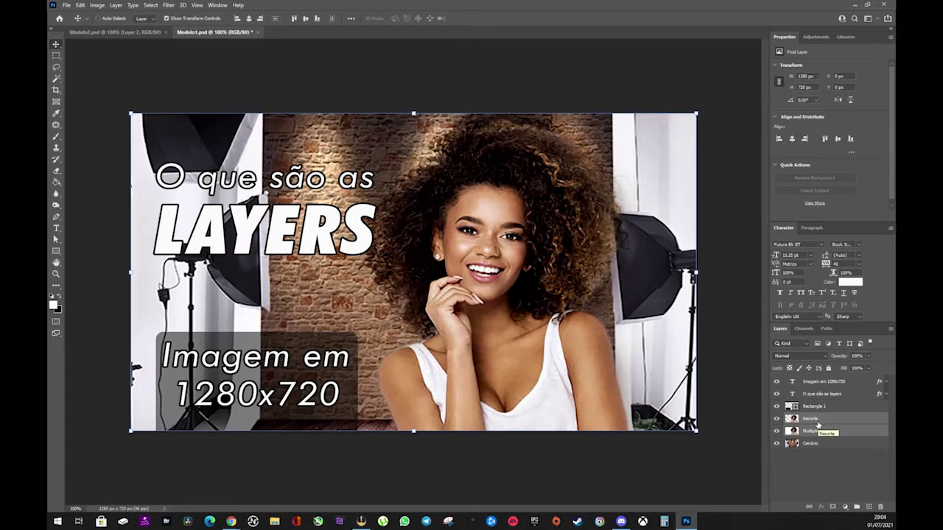
pyautogui.hotkey('ctrl', 'g')
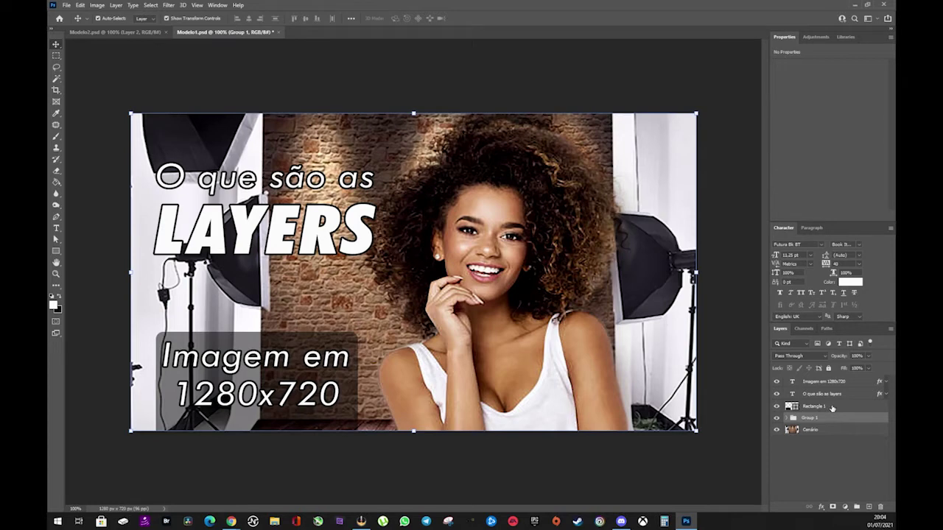
pyautogui.click(832, 408)
pyautogui.hotkey('ctrl', 'g')
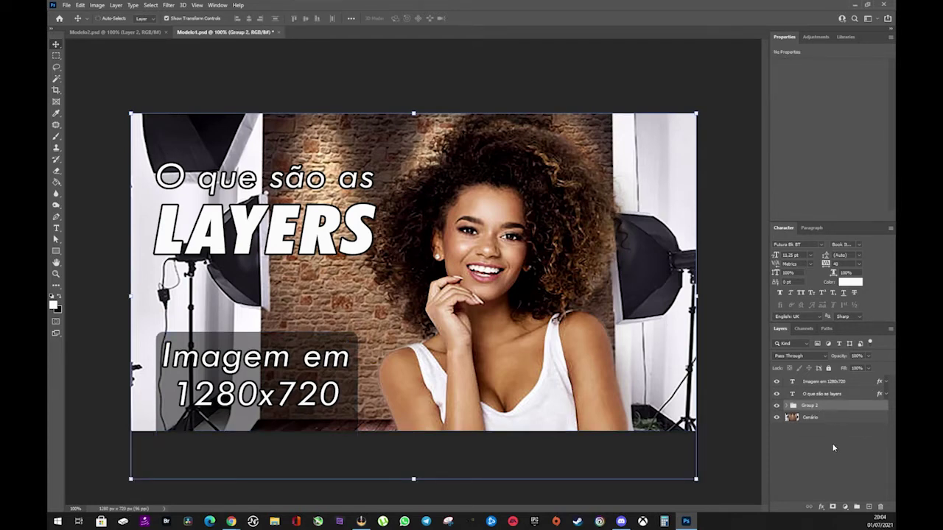
# - Undo the ungrouping and regrouping of the Modelo layers and deselect all layers
pyautogui.hotkey('ctrl', 'z')
pyautogui.hotkey('ctrl', 'z')
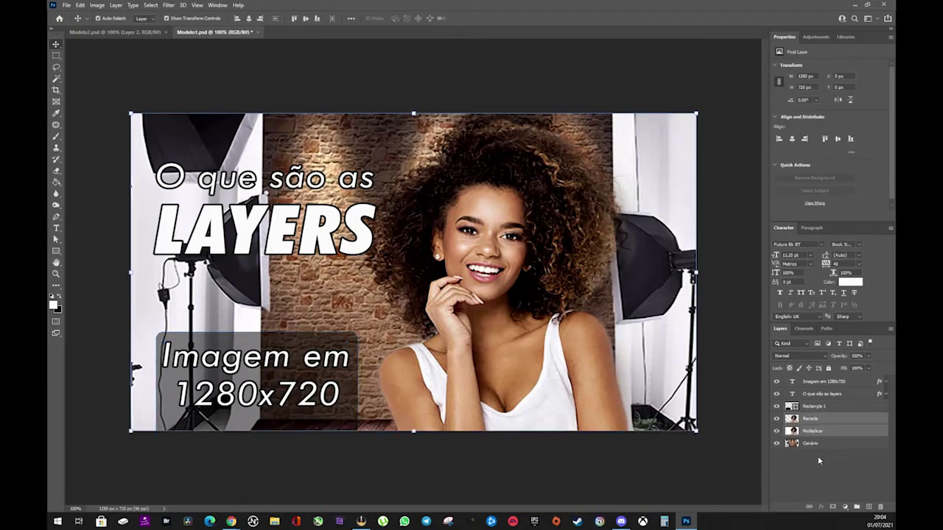
pyautogui.hotkey('ctrl', 'shift', 'z')
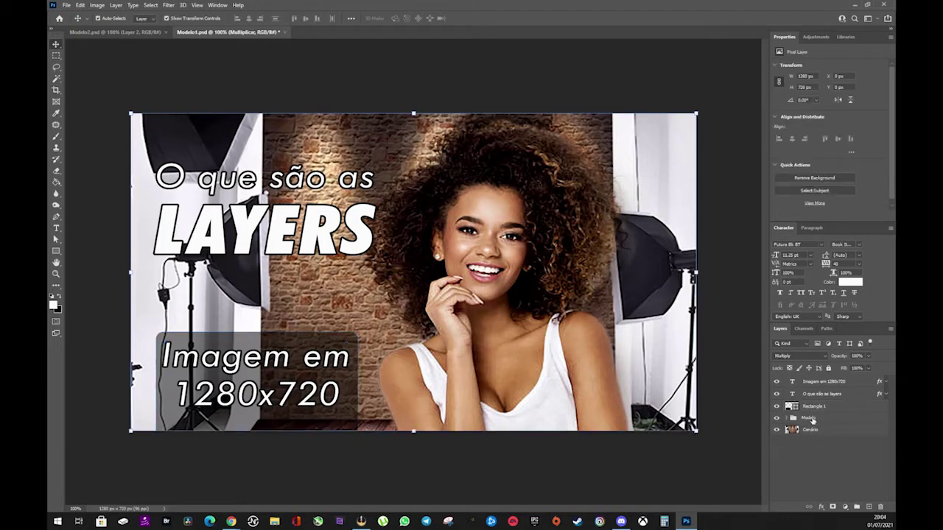
pyautogui.click(813, 457)
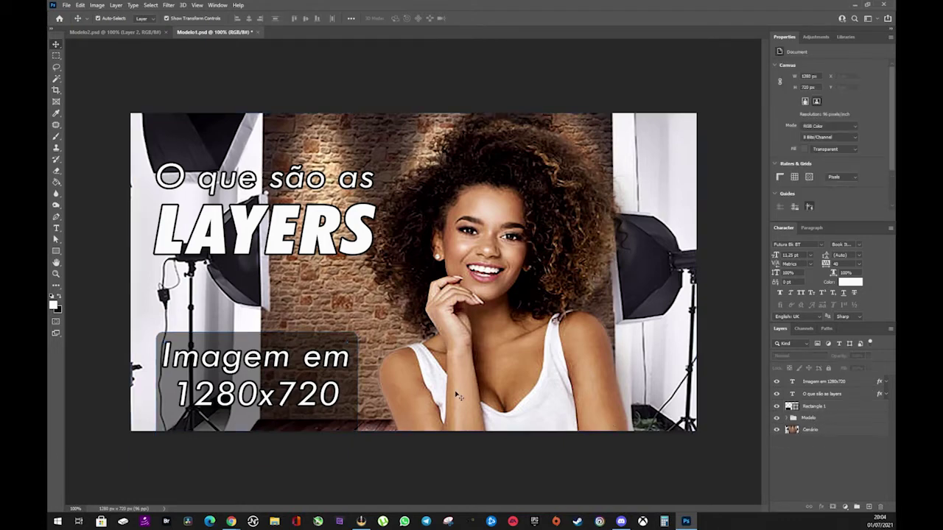
pyautogui.click(348, 416)
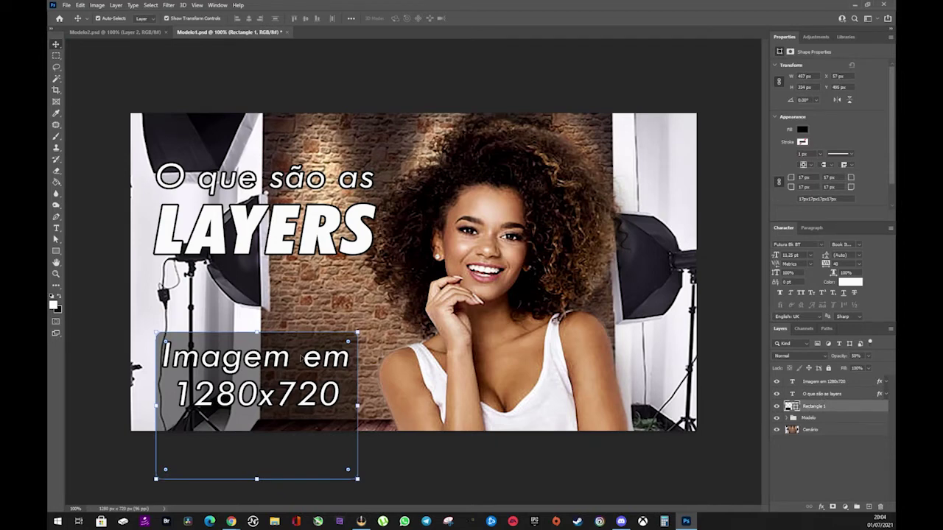
pyautogui.click(548, 467)
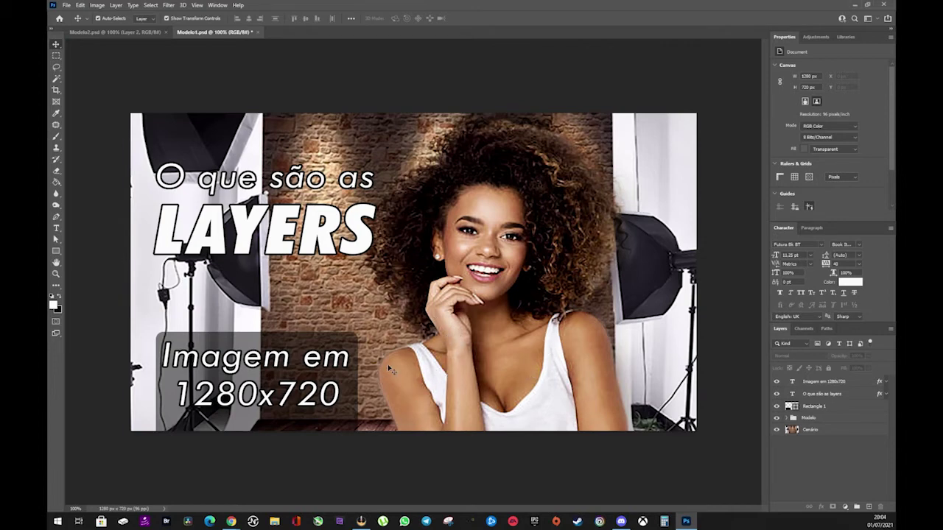
pyautogui.scroll(-5, 436, 345)
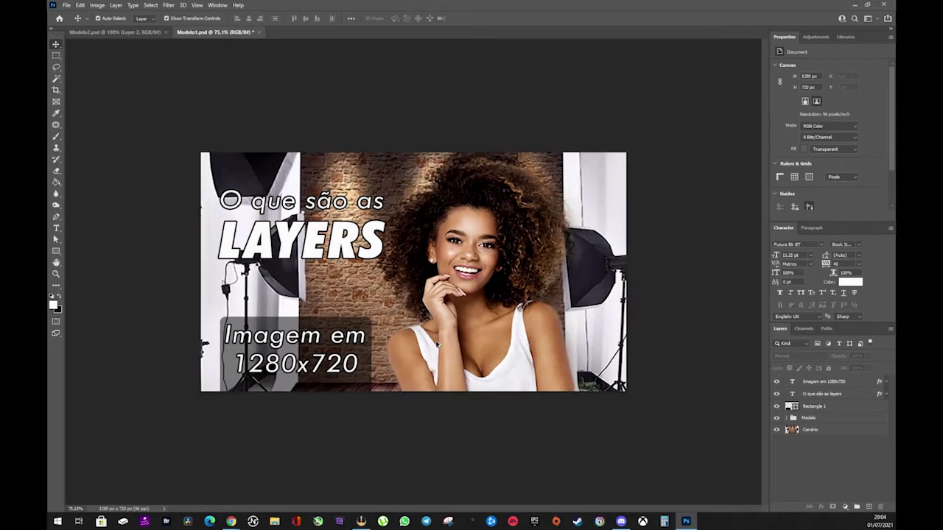
pyautogui.scroll(-1, 438, 344)
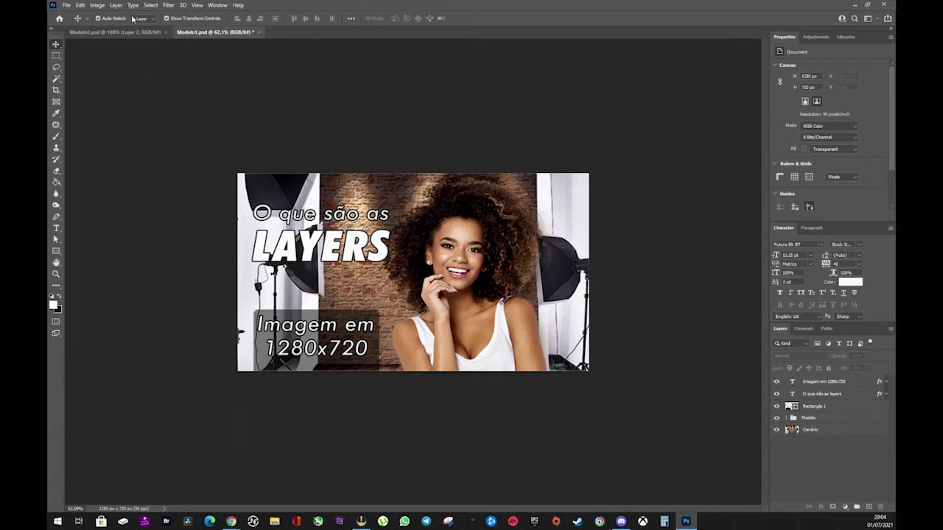
# - Inspect the image size in centimeters and in pixels, leaving the image's dimensions and resolution unchanged
pyautogui.click(97, 5)
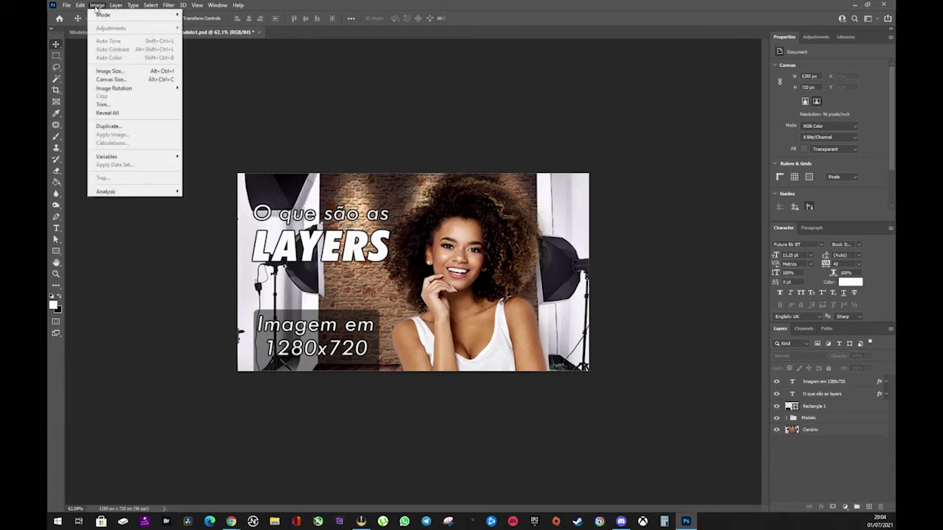
pyautogui.click(136, 71)
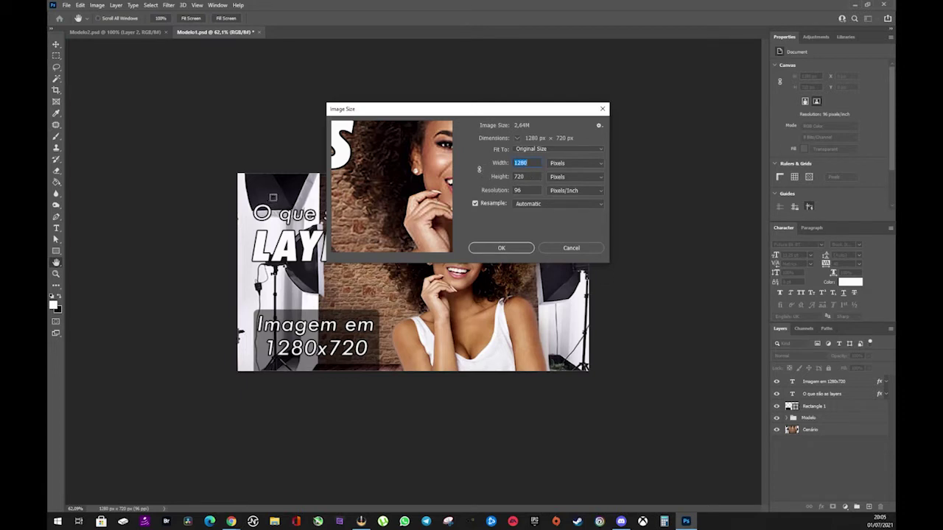
pyautogui.click(601, 165)
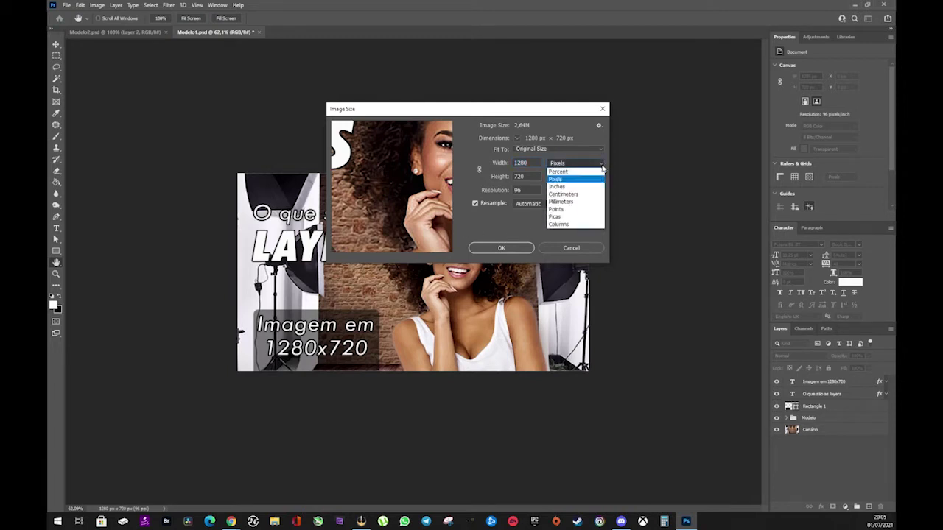
pyautogui.click(564, 195)
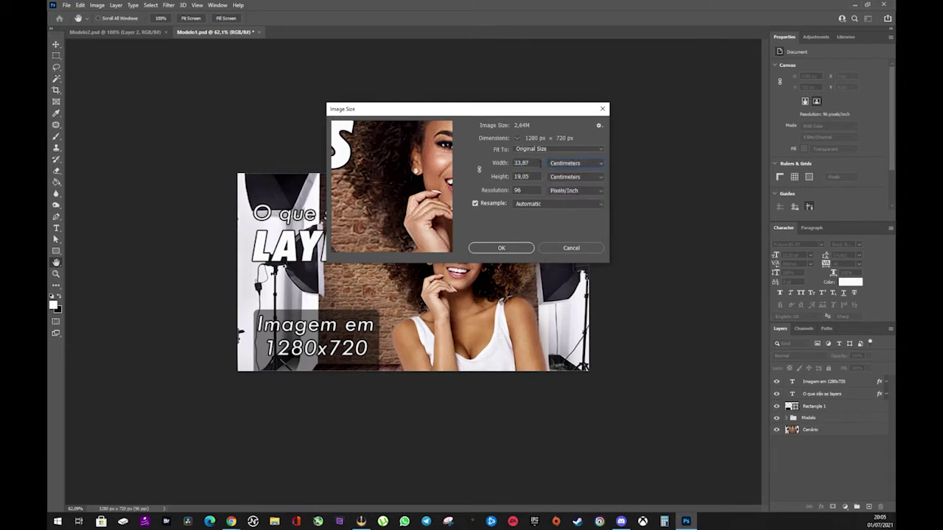
pyautogui.click(565, 164)
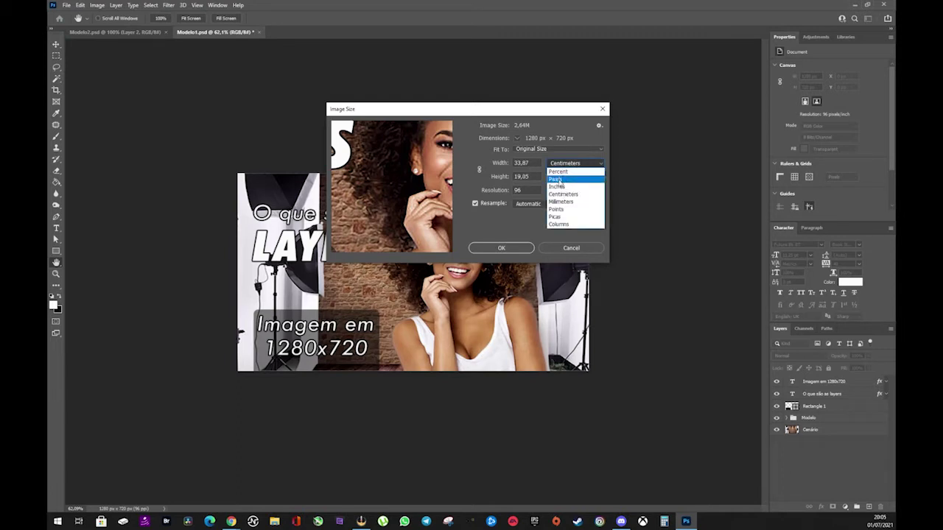
pyautogui.click(557, 179)
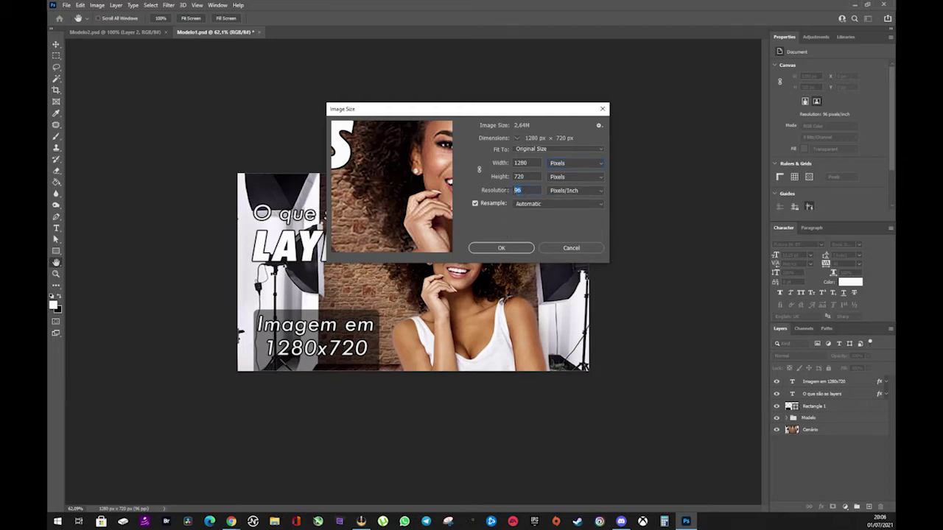
pyautogui.click(571, 248)
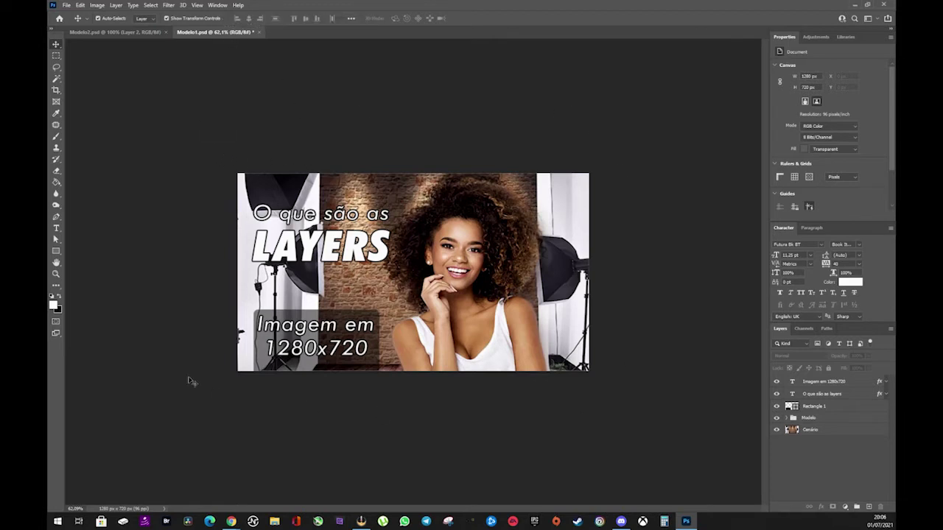
# - View the image at 100% and resample it to a resolution of 300 pixels/inch
pyautogui.click(197, 5)
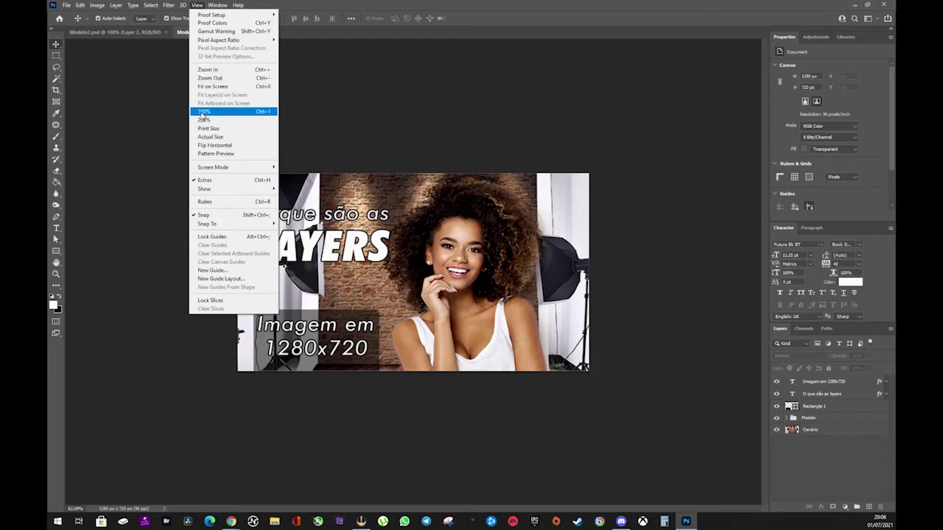
pyautogui.click(253, 116)
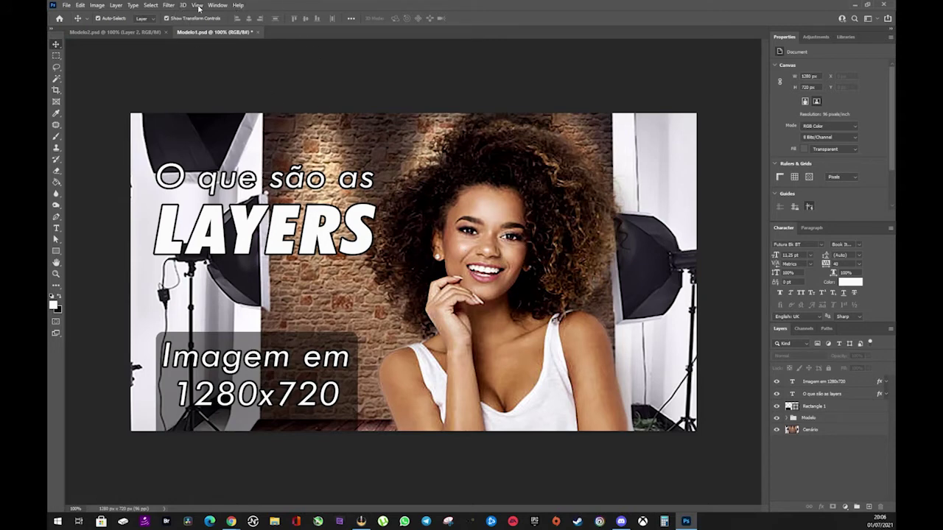
pyautogui.click(96, 6)
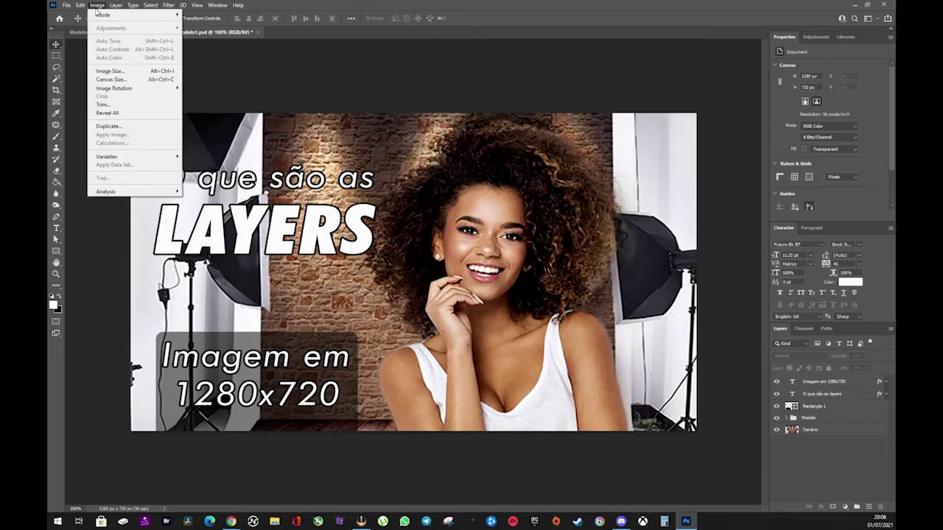
pyautogui.click(111, 71)
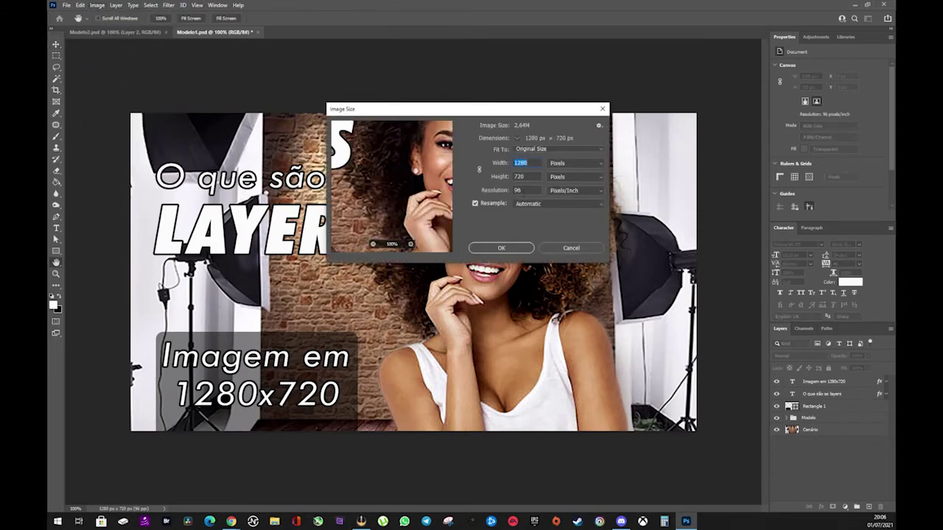
pyautogui.click(525, 190)
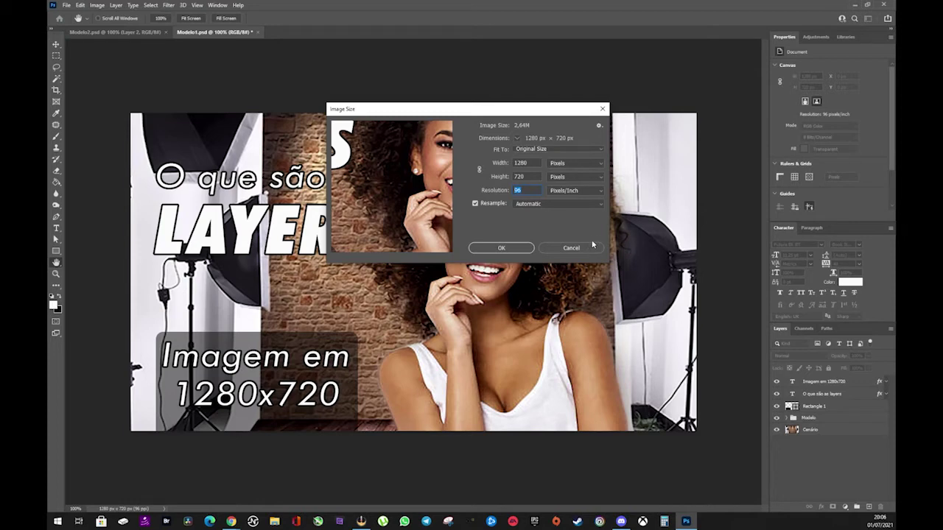
pyautogui.write('300')
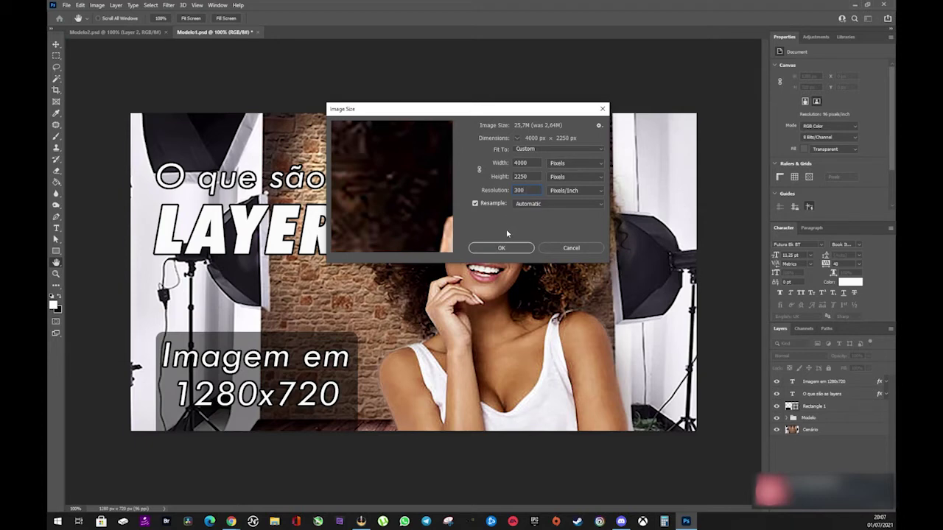
pyautogui.click(502, 248)
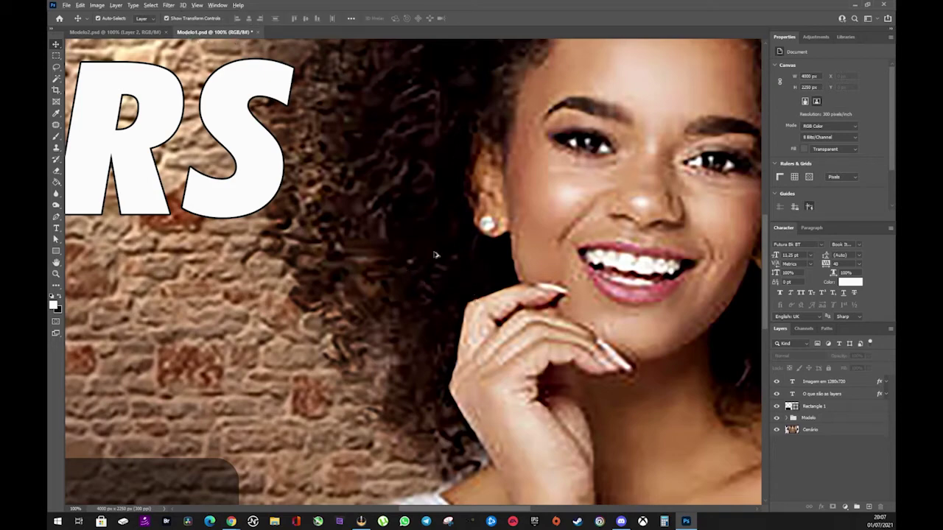
# - Examine the whole thumbnail image at several reduced zoom levels and return the view to 100%
pyautogui.scroll(-1, 435, 254)
pyautogui.scroll(-4, 434, 255)
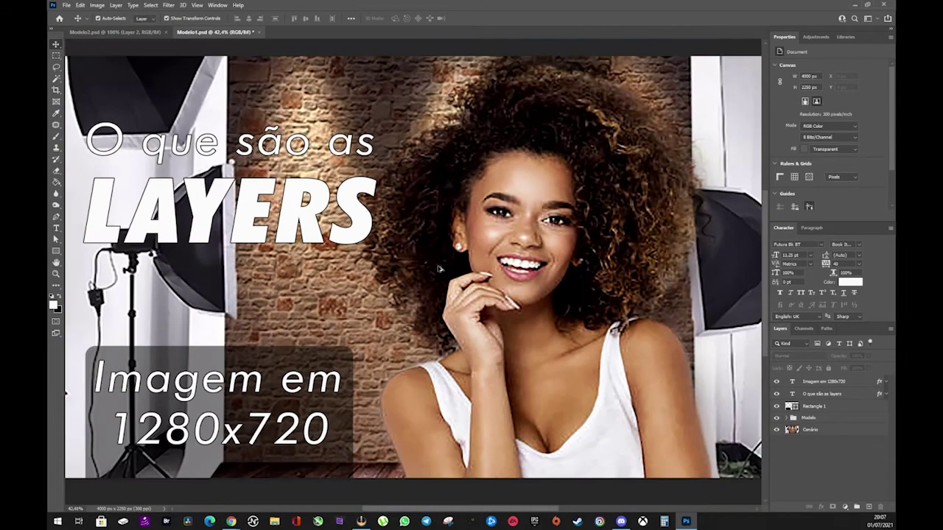
pyautogui.scroll(-2, 440, 269)
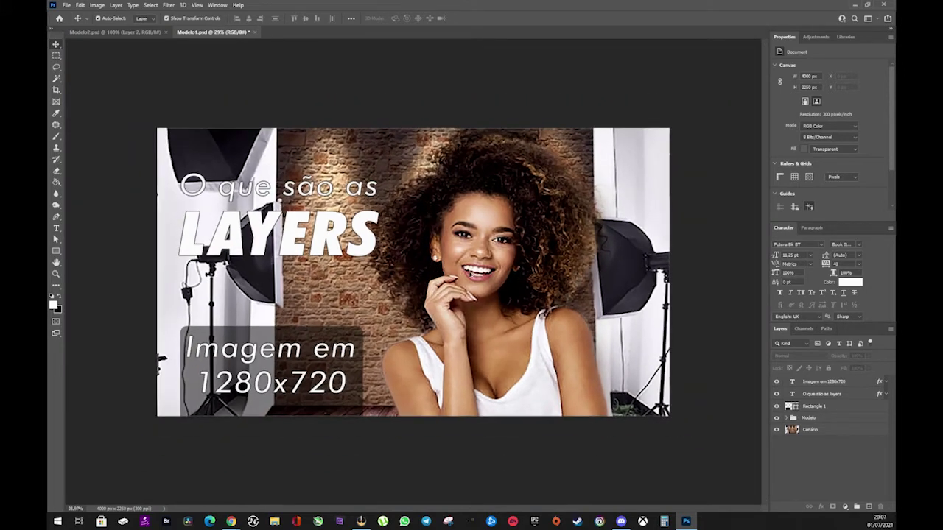
pyautogui.scroll(-3, 465, 275)
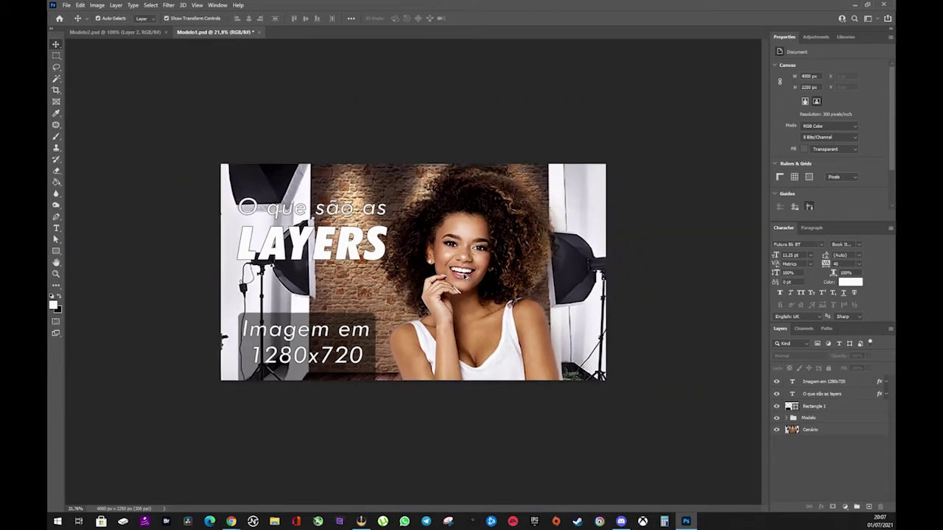
pyautogui.scroll(-1, 465, 275)
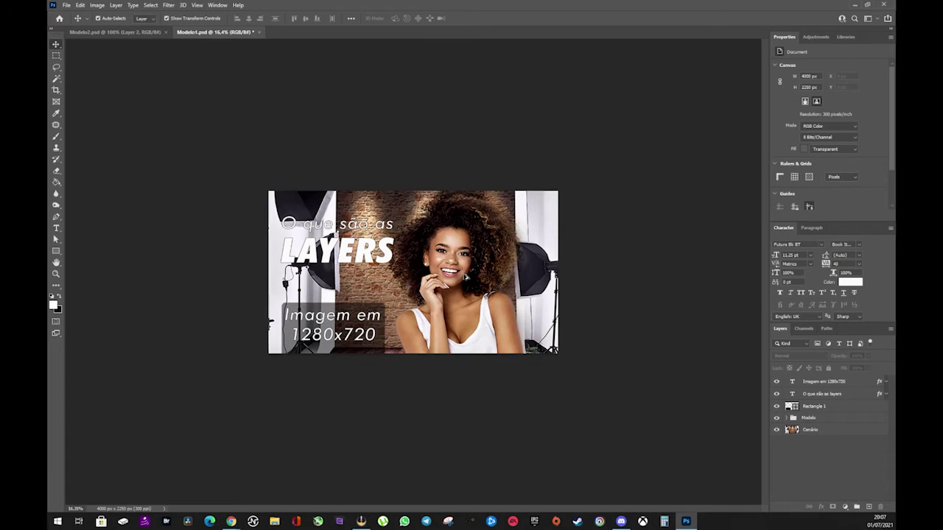
pyautogui.scroll(-1, 466, 275)
pyautogui.scroll(2, 465, 275)
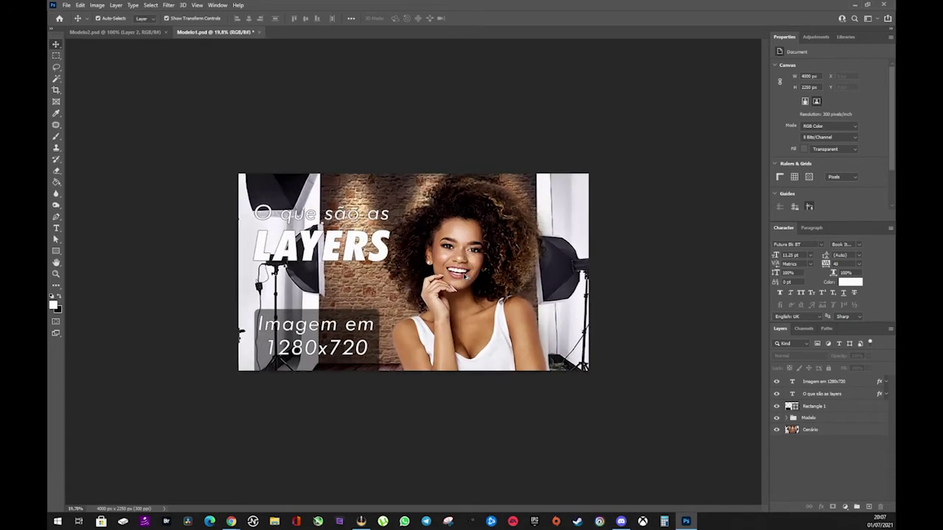
pyautogui.scroll(2, 466, 276)
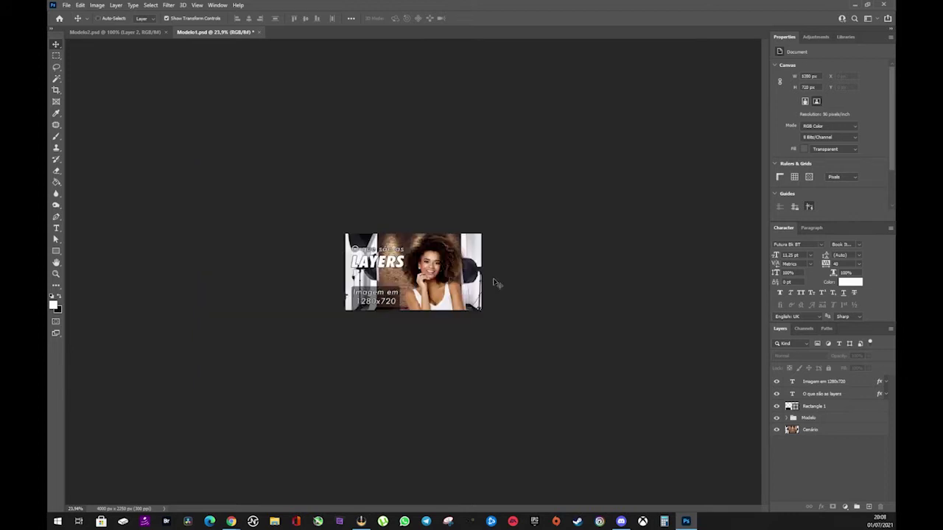
pyautogui.hotkey('ctrl', '1')
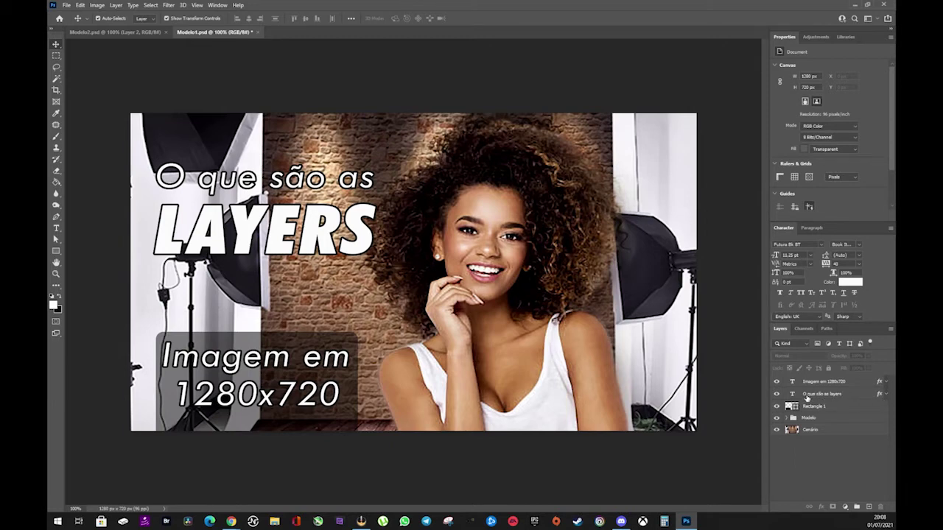
# - Reveal the effects of the O que são as layers layer, and toggle the visibility of both text layers and those effects off and on
pyautogui.click(886, 395)
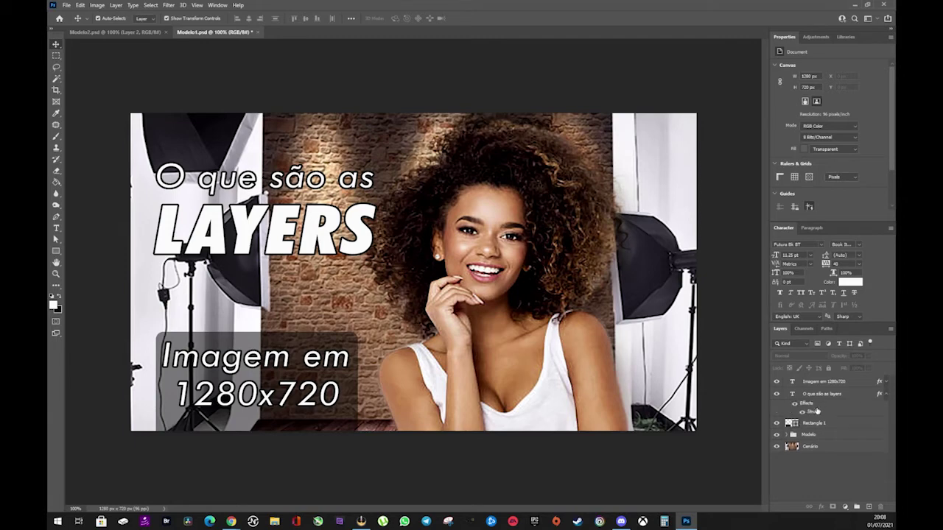
pyautogui.click(852, 435)
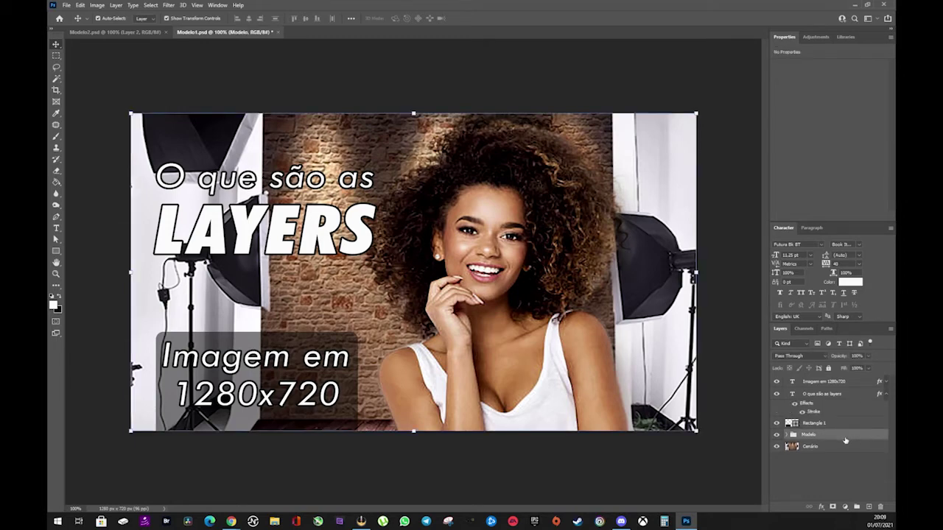
pyautogui.click(775, 383)
pyautogui.click(775, 384)
pyautogui.click(776, 395)
pyautogui.click(776, 396)
pyautogui.click(813, 409)
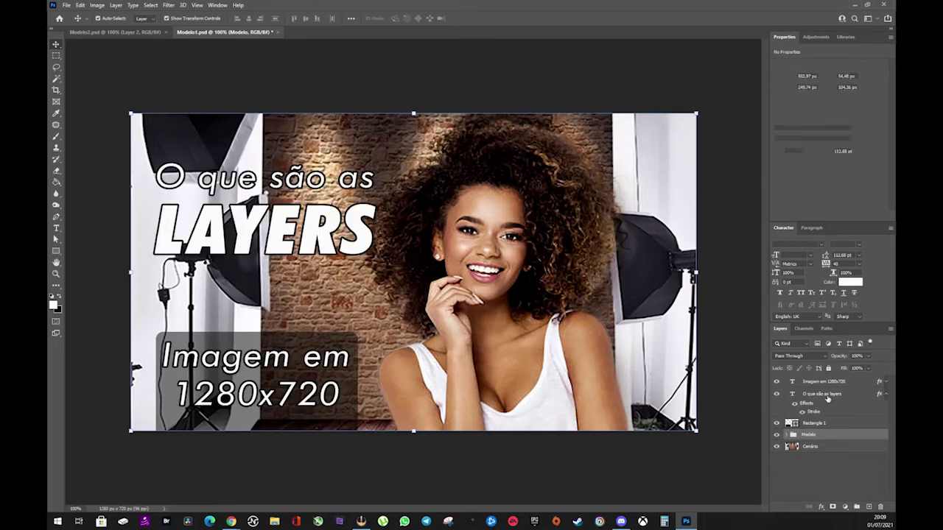
pyautogui.click(795, 405)
pyautogui.click(795, 404)
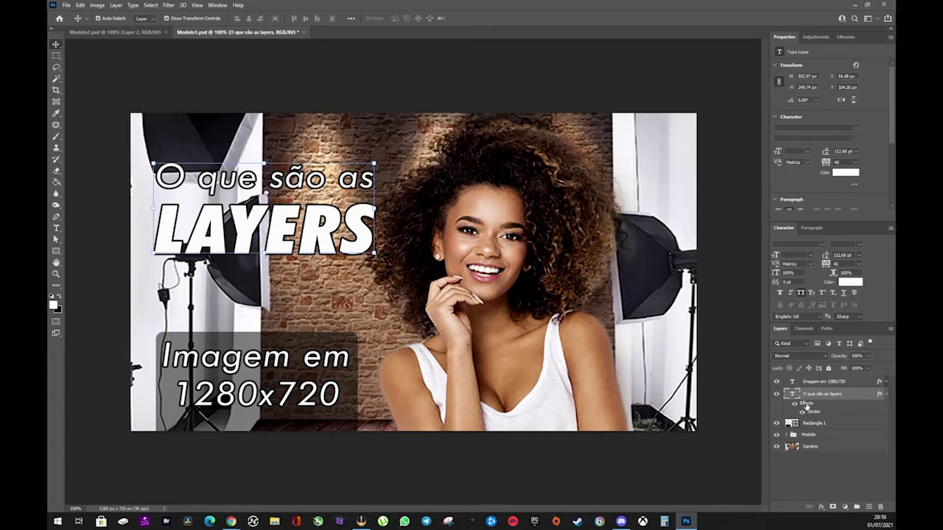
# - Add a drop shadow to the O que são as layers text with 100% opacity, a 150° angle and a 10 px distance
pyautogui.doubleClick(806, 406)
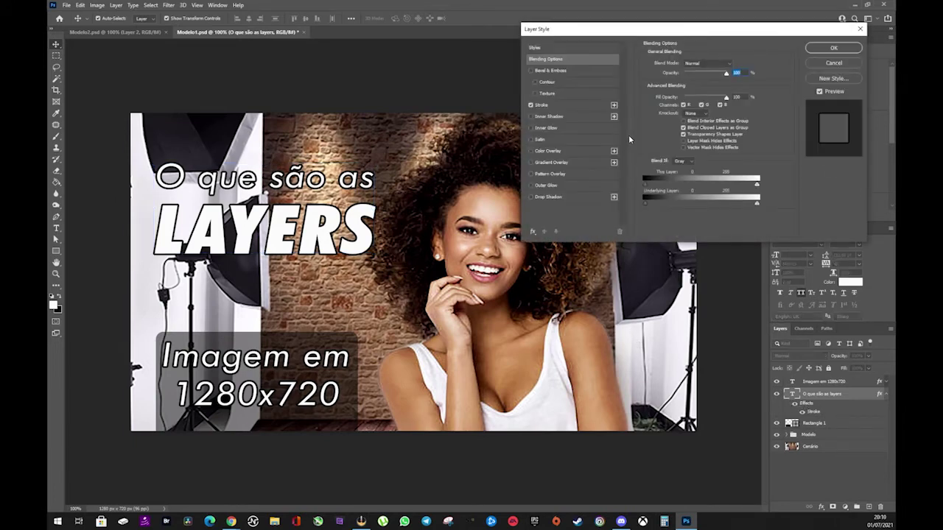
pyautogui.click(531, 197)
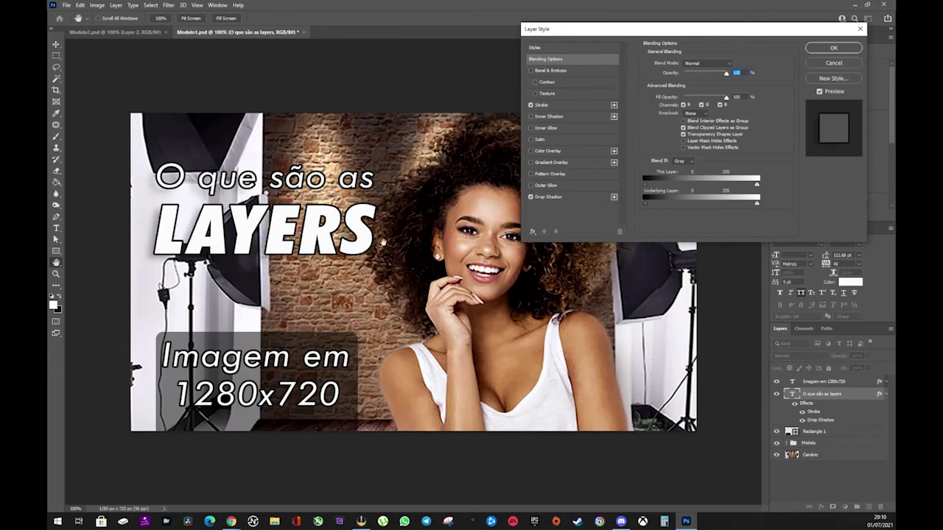
pyautogui.click(571, 197)
pyautogui.moveTo(368, 254); pyautogui.dragTo(378, 257)
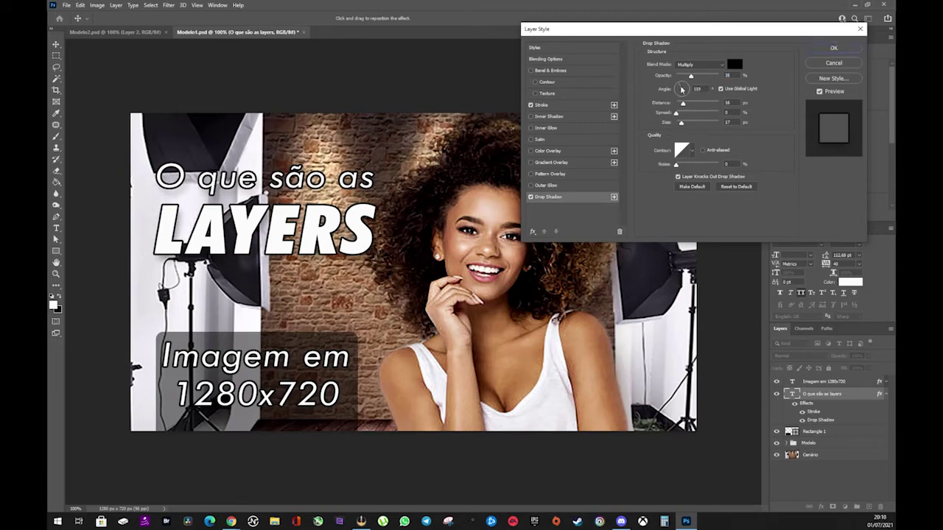
pyautogui.moveTo(691, 76); pyautogui.dragTo(725, 76)
pyautogui.moveTo(371, 244); pyautogui.dragTo(368, 244)
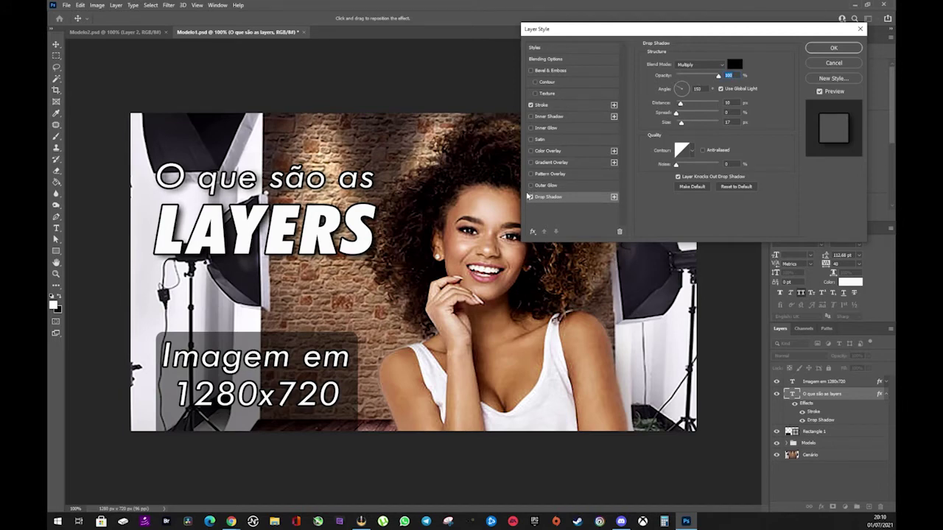
pyautogui.click(531, 198)
pyautogui.click(531, 198)
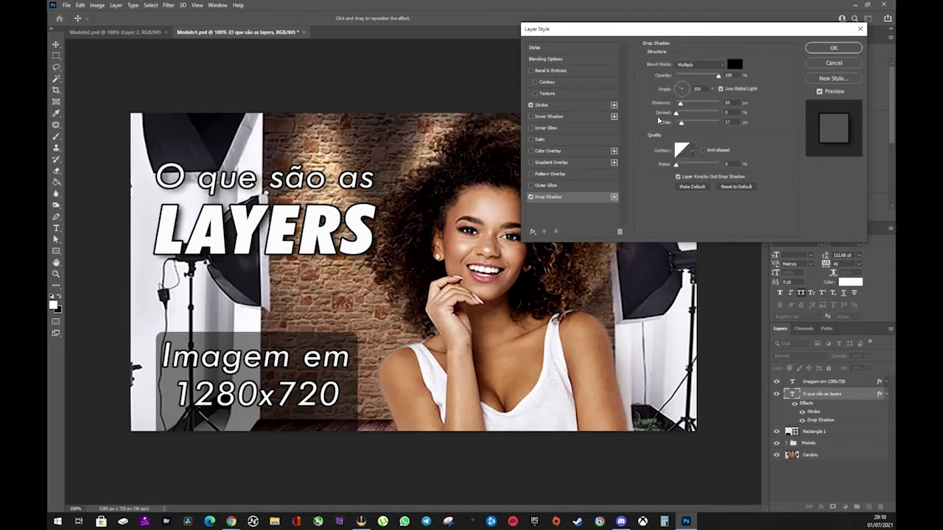
pyautogui.click(828, 64)
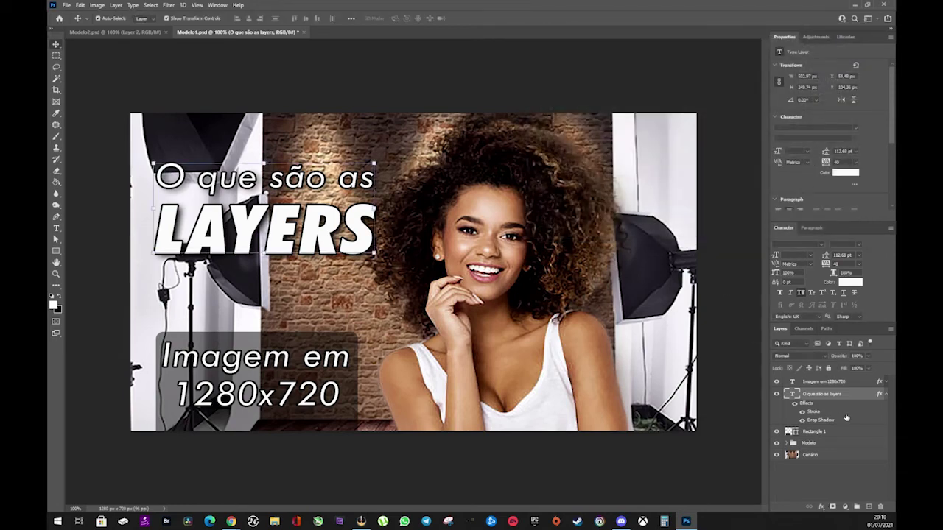
# - Collapse the text layer's effects and put both text layers into a new group named Textos
pyautogui.click(886, 395)
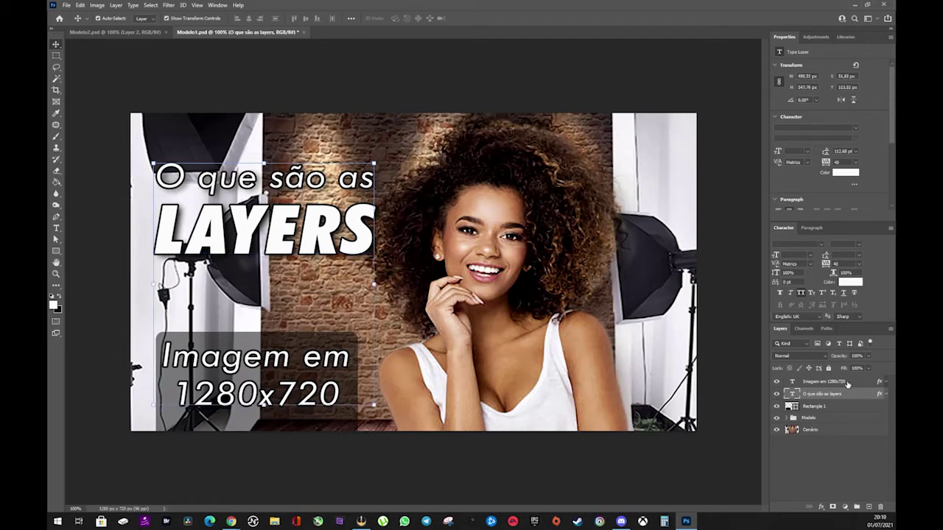
pyautogui.keyDown('shift'); pyautogui.click(843, 383); pyautogui.keyUp('shift')
pyautogui.click(856, 506)
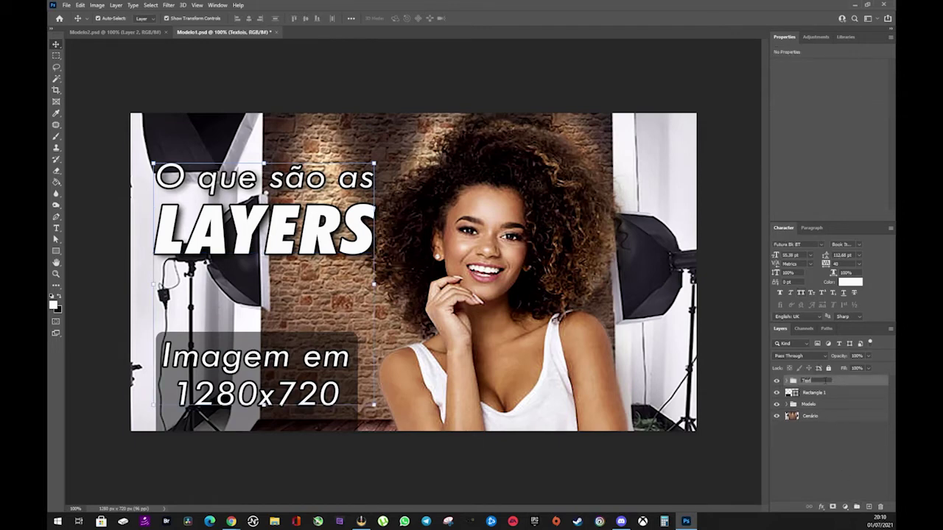
pyautogui.click(802, 446)
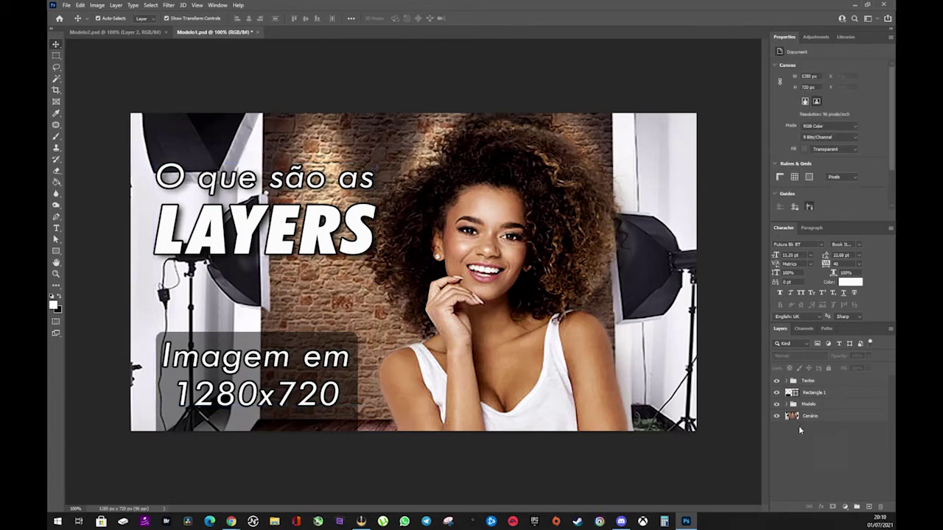
# - Toggle the Textos group's visibility off and on, and save the document
pyautogui.click(776, 381)
pyautogui.click(776, 381)
pyautogui.hotkey('ctrl', 's')
# - Inspect the Multiplicar and Recorte layers inside the Modelo group, collapse the group and deselect all layers
pyautogui.click(786, 406)
pyautogui.click(816, 430)
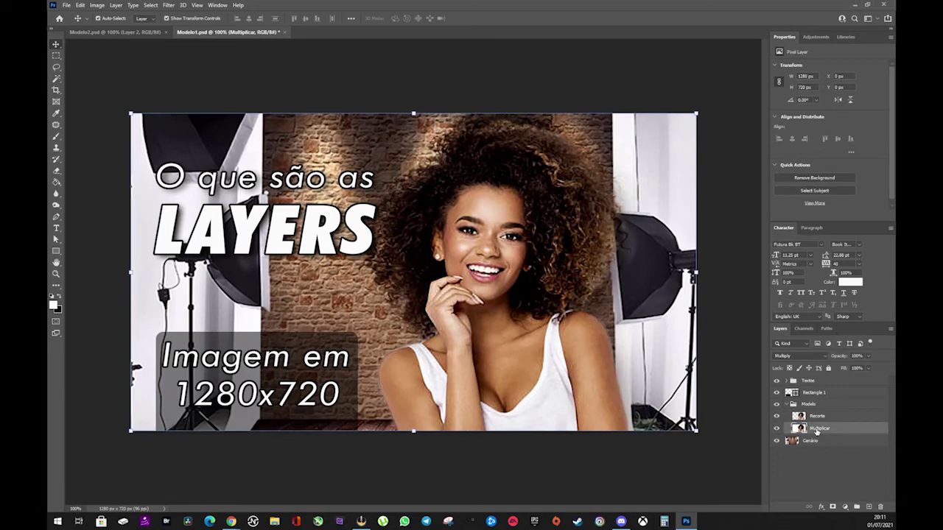
pyautogui.click(820, 418)
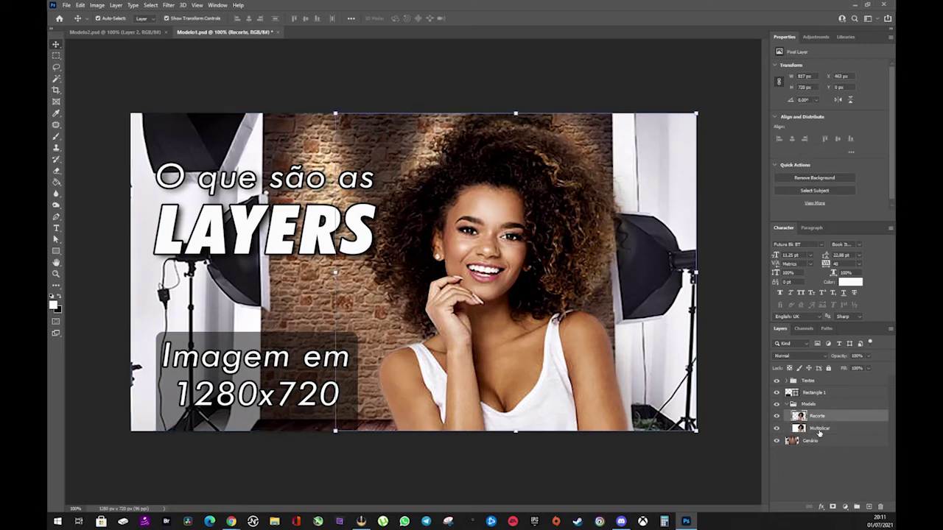
pyautogui.click(787, 405)
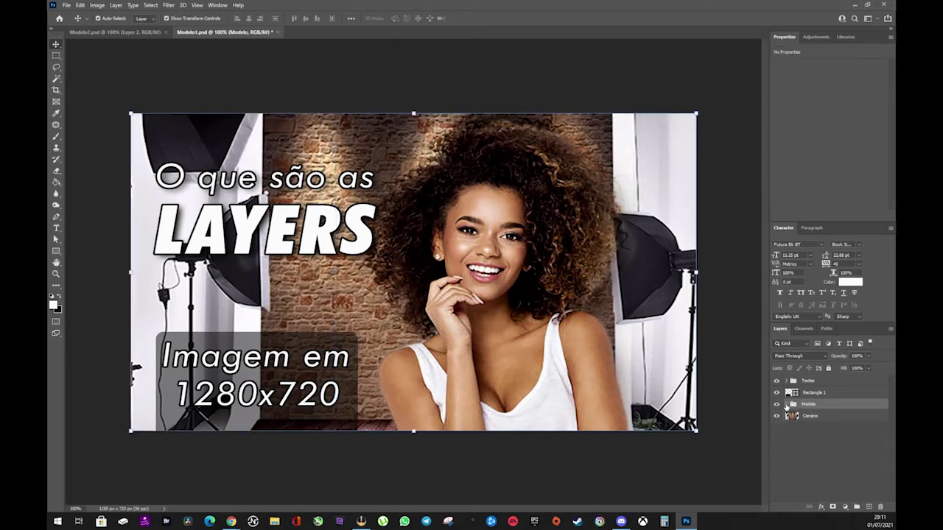
pyautogui.click(800, 445)
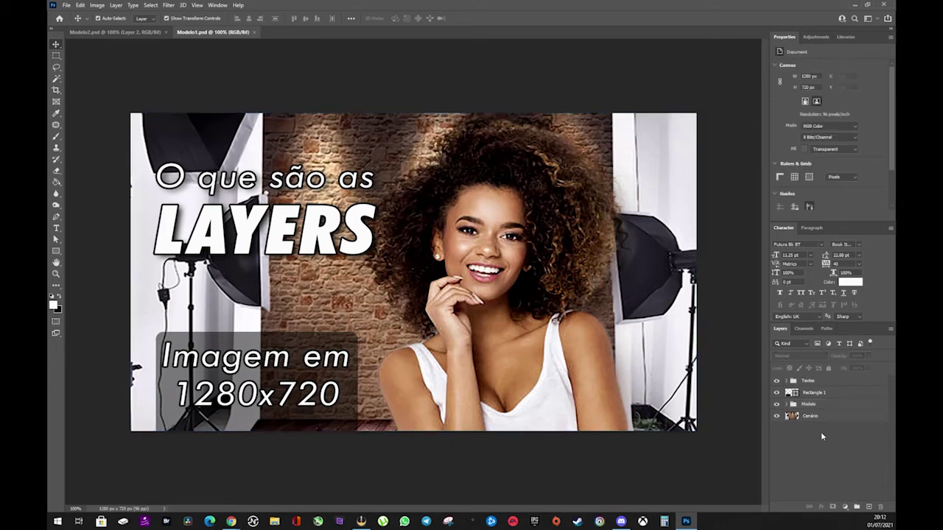
# - Try twice to move the Cenário background on the canvas, undoing the shift of the Multiplicar layer each time
pyautogui.click(649, 364)
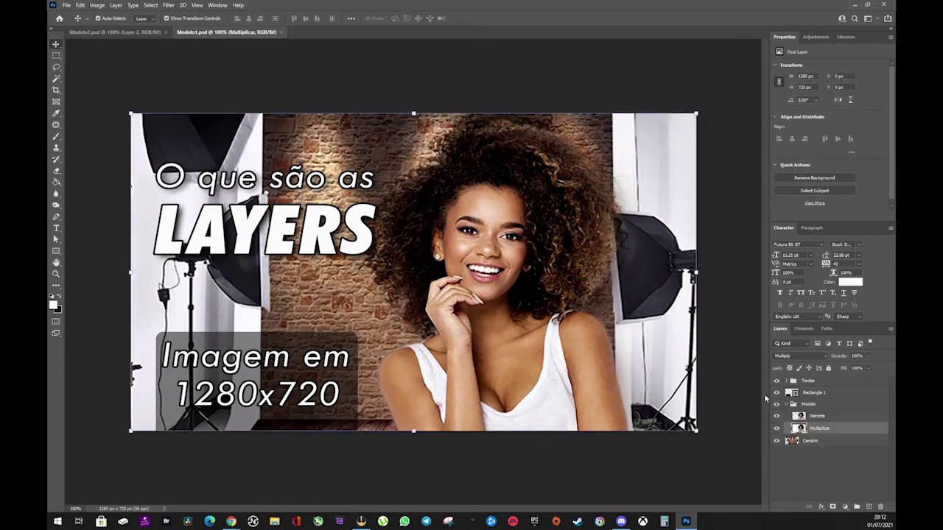
pyautogui.click(835, 442)
pyautogui.moveTo(669, 368); pyautogui.dragTo(708, 386)
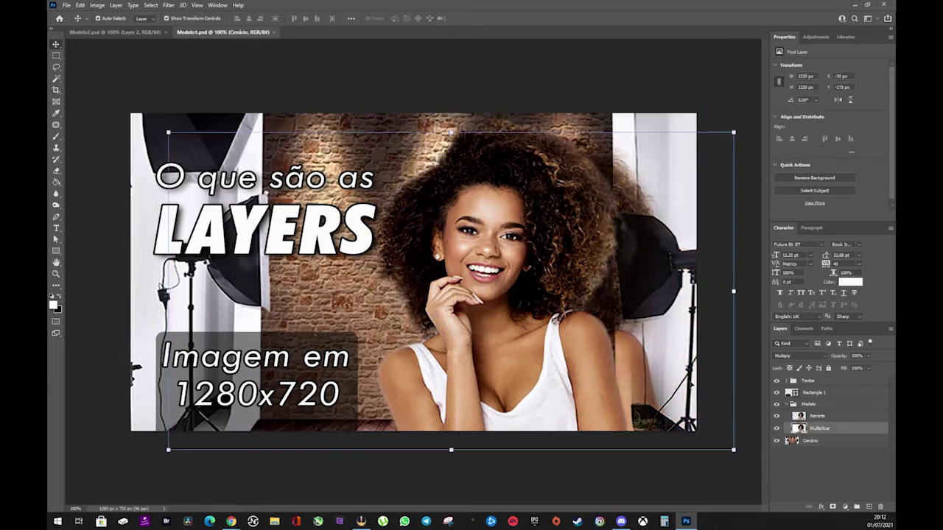
pyautogui.hotkey('ctrl', 'z')
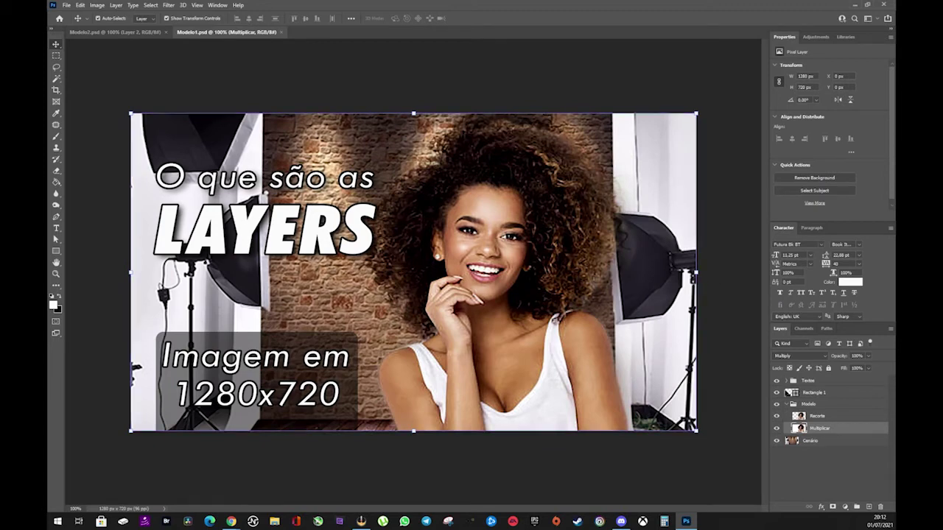
pyautogui.click(819, 443)
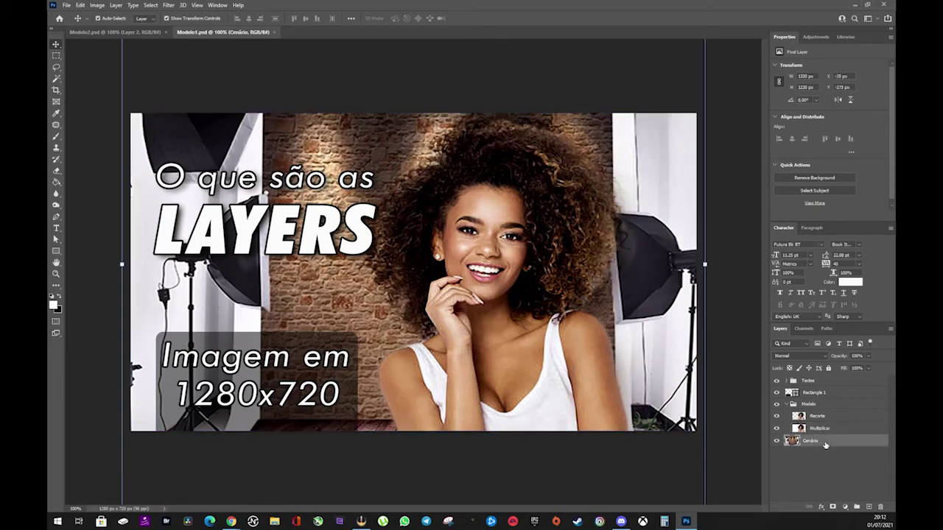
pyautogui.moveTo(661, 405); pyautogui.dragTo(789, 392)
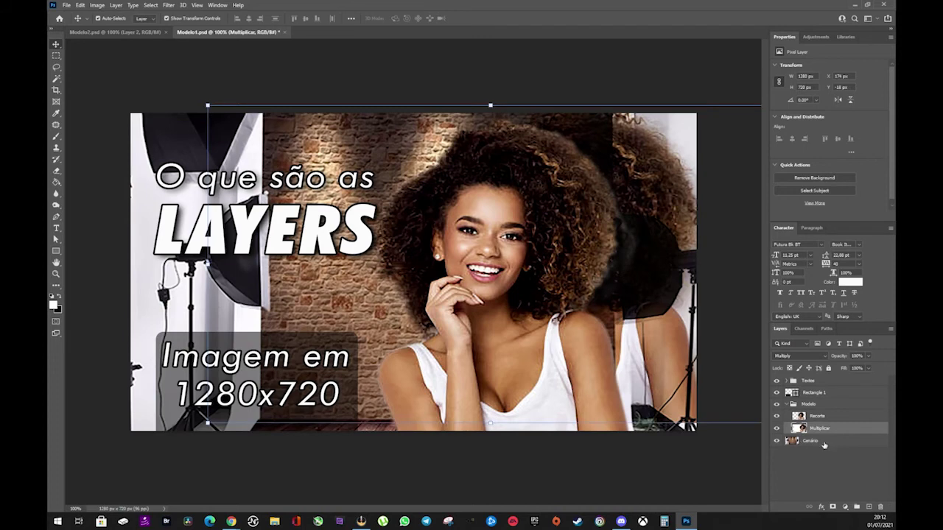
pyautogui.click(833, 442)
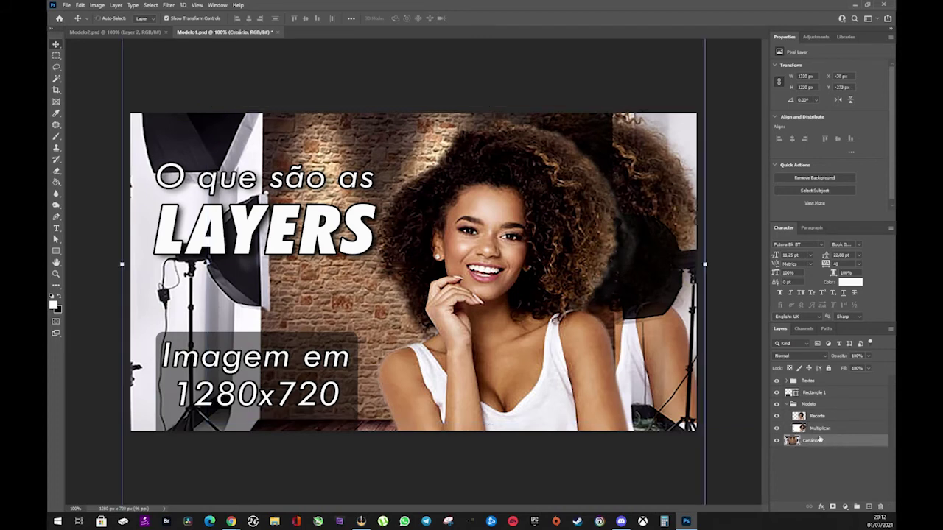
pyautogui.hotkey('ctrl', 'z')
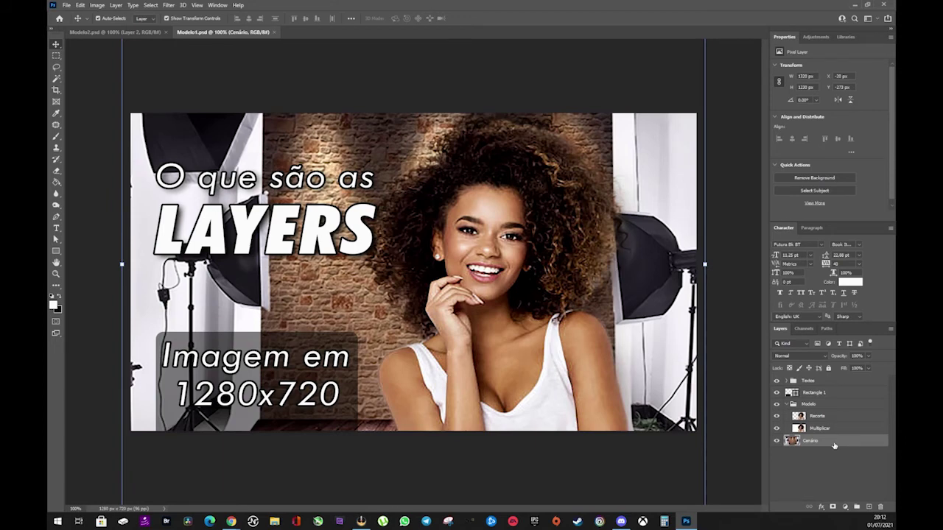
# - Lock all properties of the Cenário layer and try to drag the background on the canvas
pyautogui.click(829, 369)
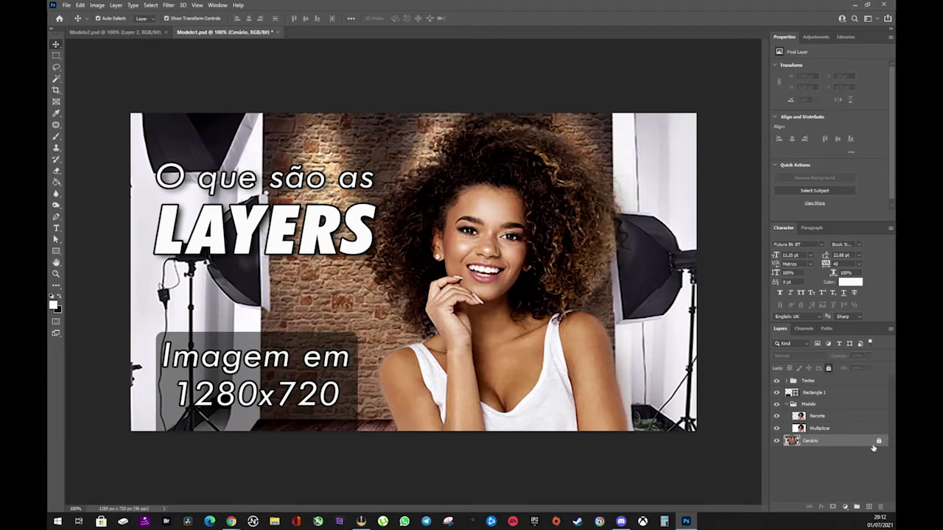
pyautogui.moveTo(160, 147)
pyautogui.mouseDown()
pyautogui.moveTo(146, 129)
pyautogui.moveTo(169, 158)
pyautogui.mouseUp()
# - Select a strip about 128 px wide along the image's right edge and erase it from the Recorte and Multiplicar layers
pyautogui.press('m')
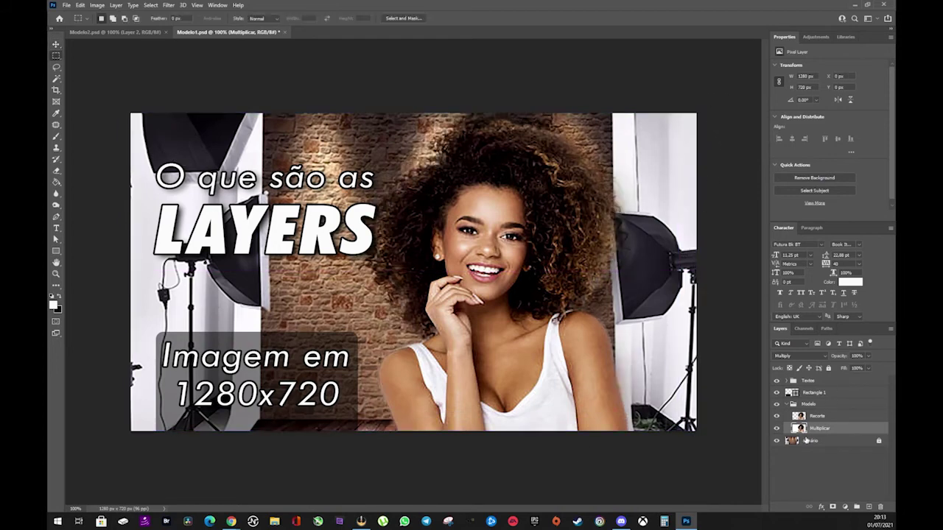
pyautogui.moveTo(697, 112); pyautogui.dragTo(640, 436)
pyautogui.click(837, 417)
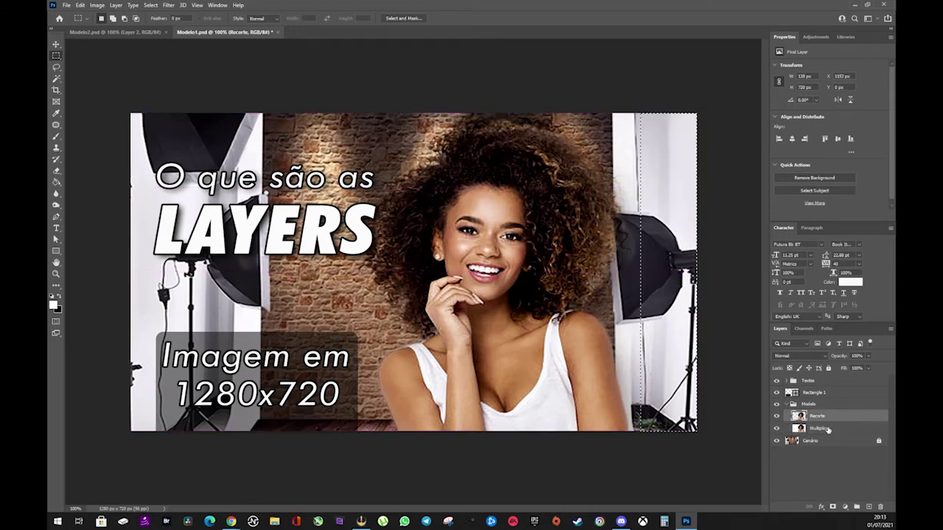
pyautogui.click(824, 432)
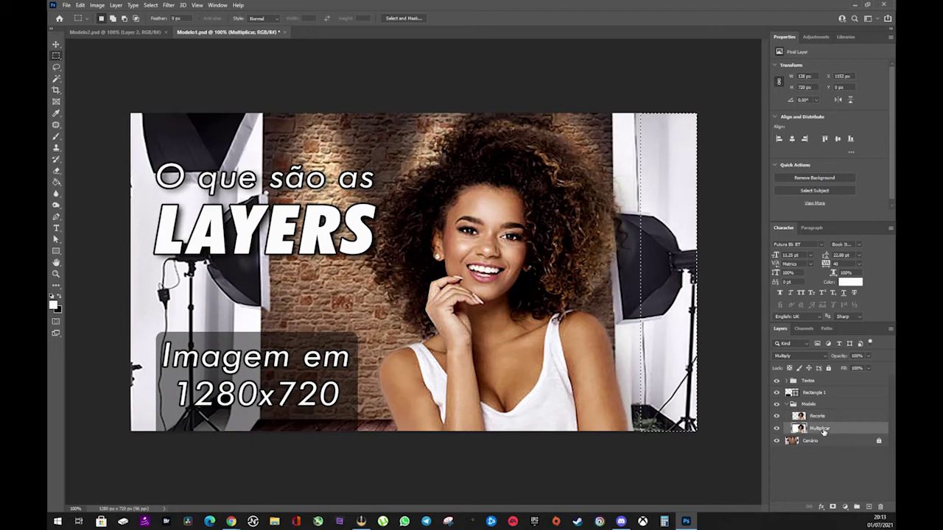
# - Erase a strip about 523 px wide along the image's left edge from the Multiplicar and Recorte layers, and clear the selection
pyautogui.moveTo(133, 114); pyautogui.dragTo(361, 443)
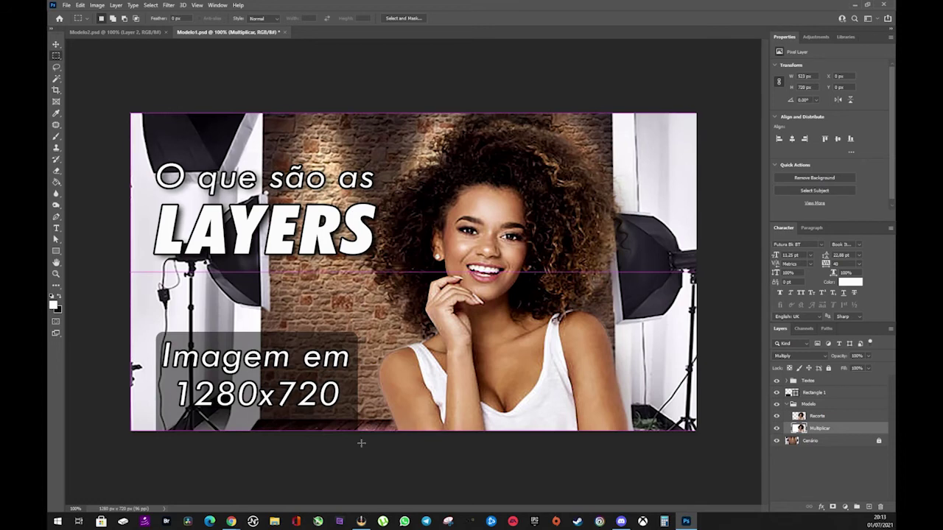
pyautogui.click(835, 417)
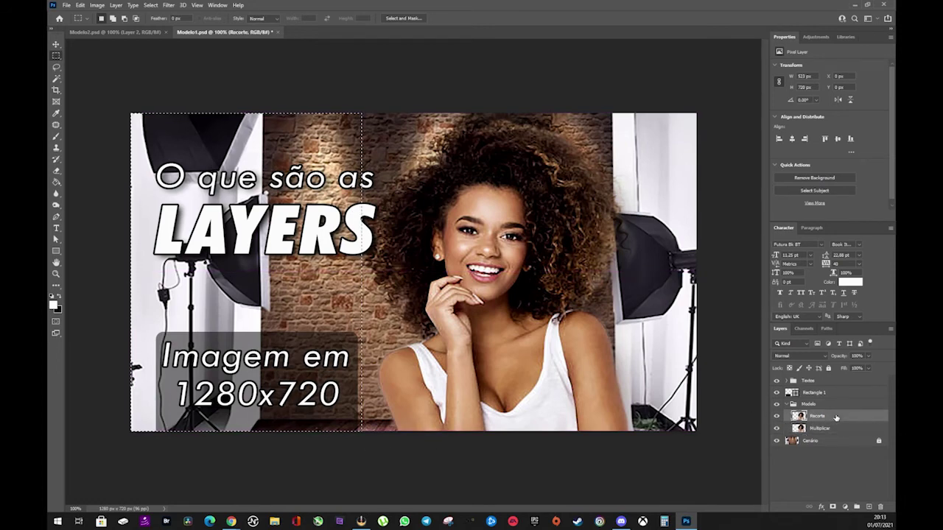
pyautogui.click(558, 461)
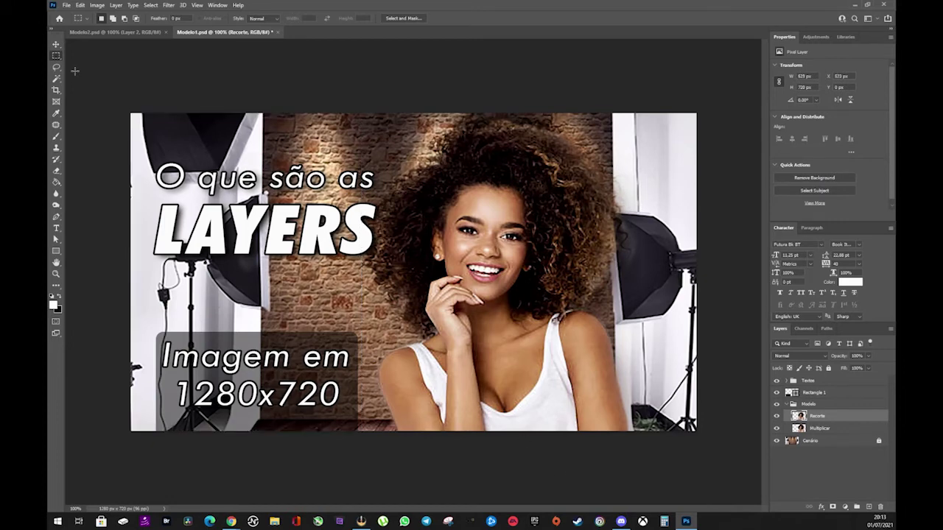
# - Check with the Move tool which layers get picked on the background, the model and the title text, and deselect everything
pyautogui.click(56, 44)
pyautogui.click(238, 144)
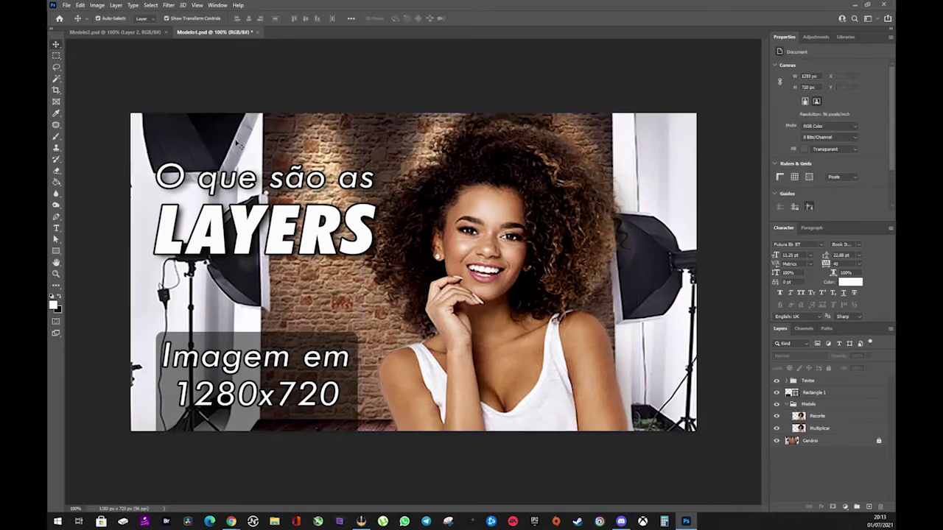
pyautogui.moveTo(343, 126); pyautogui.dragTo(453, 165)
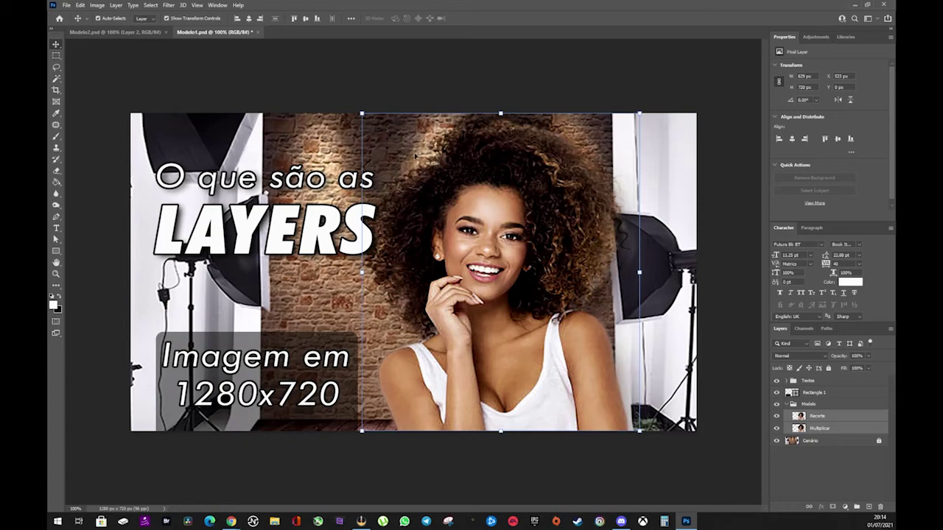
pyautogui.click(308, 156)
pyautogui.moveTo(280, 231)
pyautogui.mouseDown()
pyautogui.moveTo(273, 204)
pyautogui.moveTo(281, 236)
pyautogui.mouseUp()
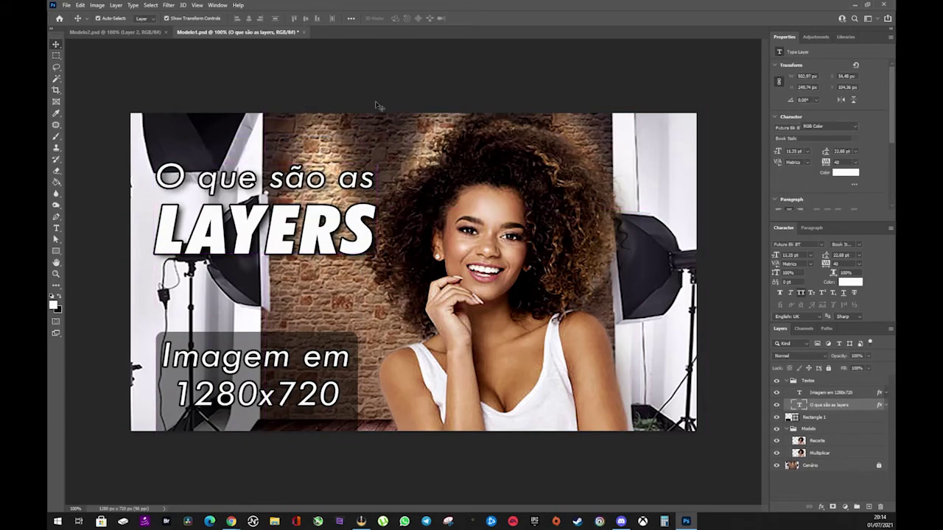
pyautogui.click(358, 105)
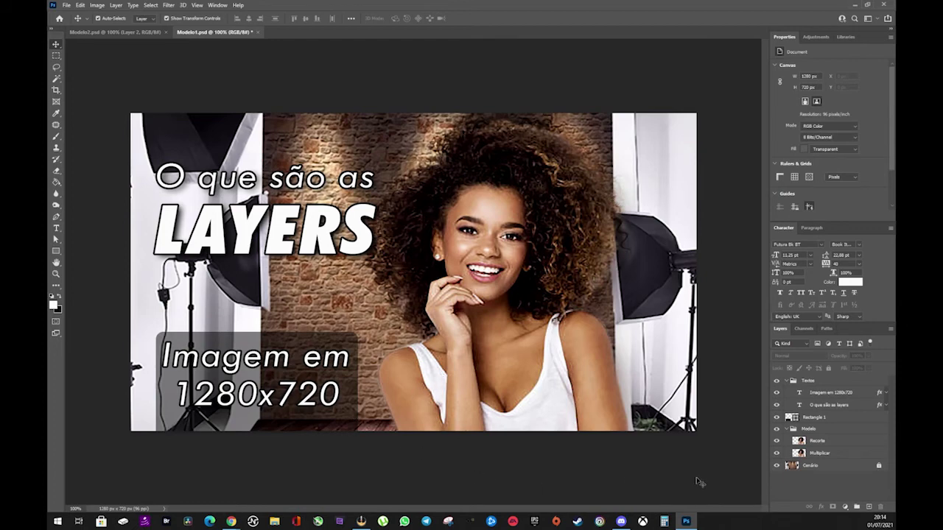
# - Unlock the Cenário layer, try moving the background on the canvas, undo the move and lock all its properties again
pyautogui.click(787, 429)
pyautogui.click(878, 441)
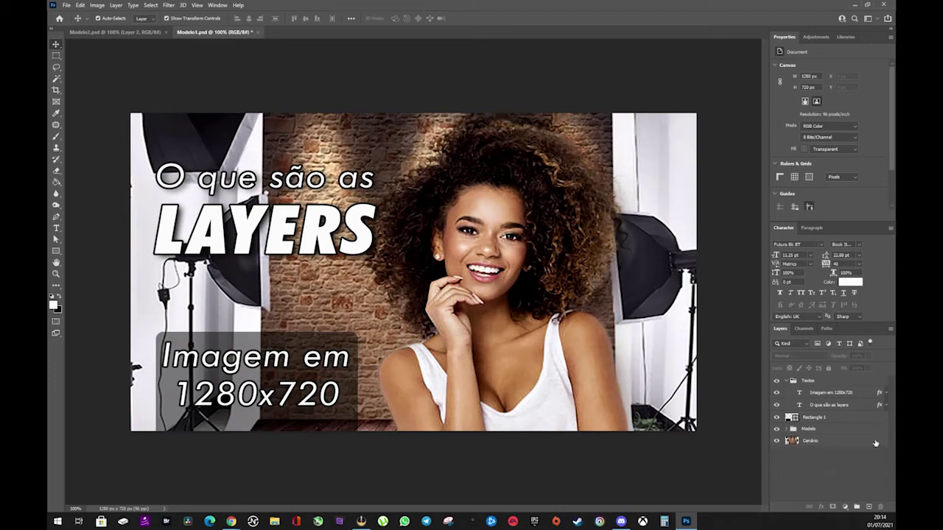
pyautogui.moveTo(184, 147); pyautogui.dragTo(319, 147)
pyautogui.hotkey('ctrl', 'z')
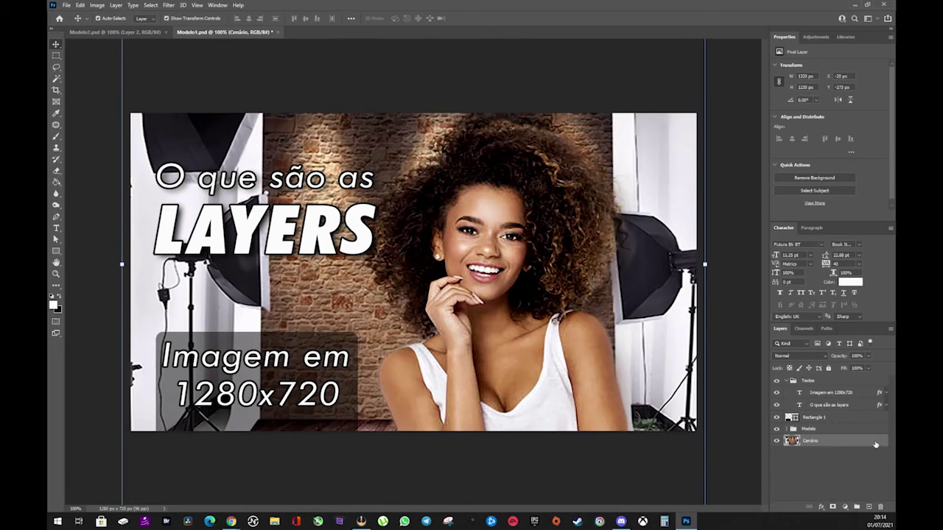
pyautogui.click(828, 368)
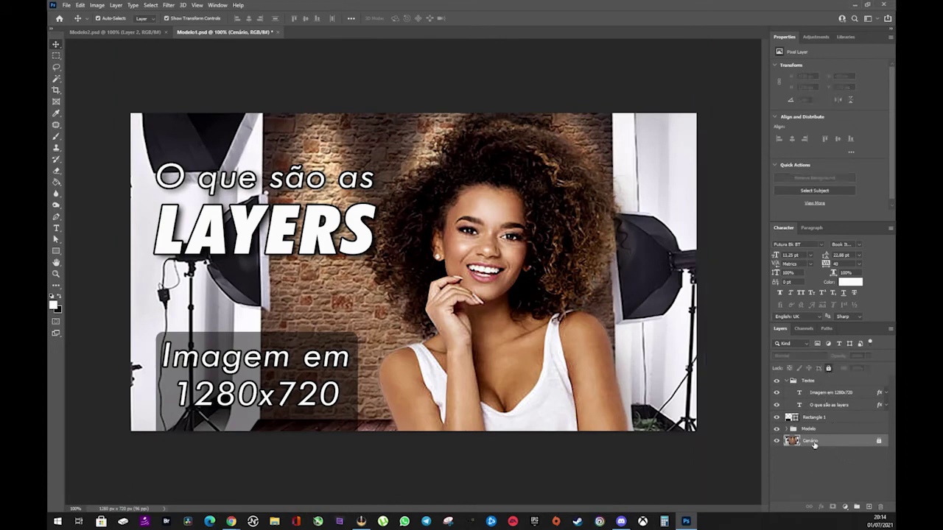
pyautogui.click(681, 178)
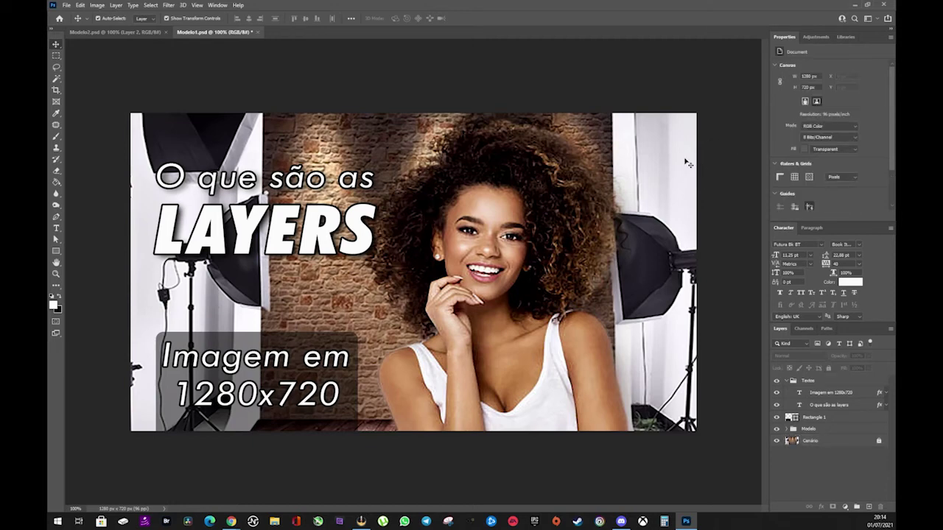
# - Marquee-select the model's Recorte and Multiplicar layers from the canvas, check the Modelo group and deselect everything
pyautogui.moveTo(727, 151); pyautogui.dragTo(536, 251)
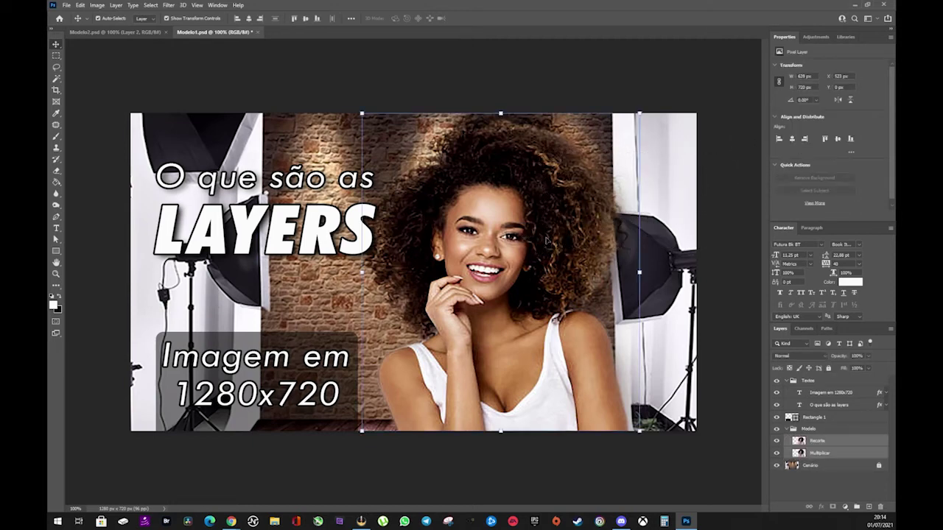
pyautogui.click(789, 430)
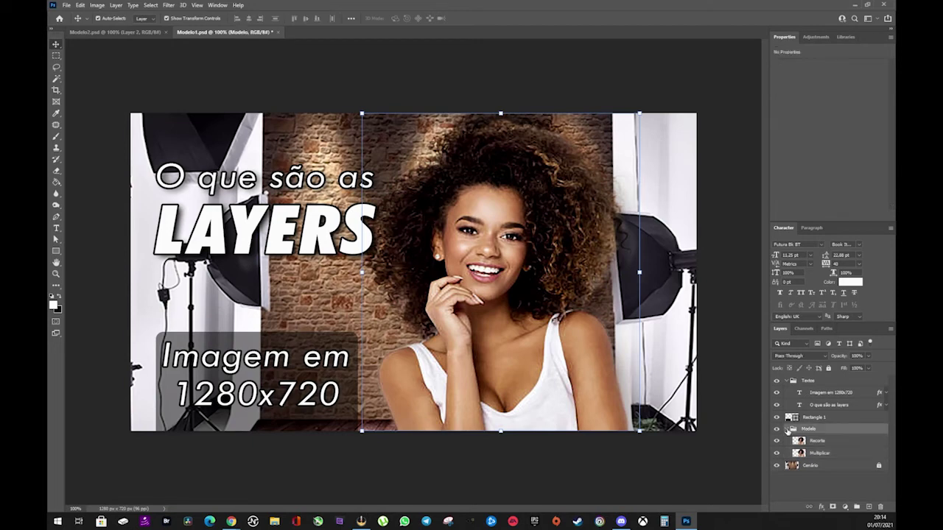
pyautogui.click(105, 170)
# - Marquee-select the title text together with both model layers, try moving them up and undo the move
pyautogui.moveTo(98, 184); pyautogui.dragTo(600, 218)
pyautogui.moveTo(522, 262); pyautogui.dragTo(529, 184)
pyautogui.hotkey('ctrl', 'z')
pyautogui.hotkey('ctrl', 'shift', 'z')
pyautogui.hotkey('ctrl', 'z')
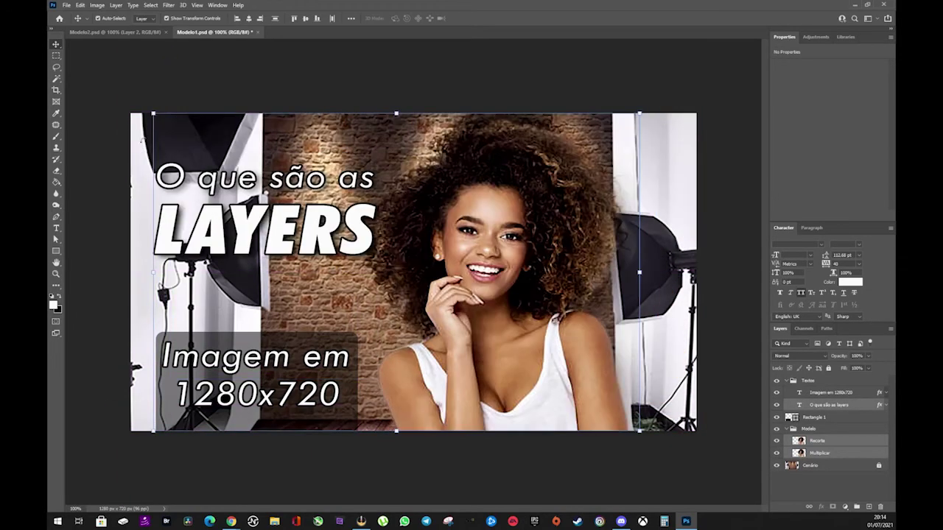
# - Marquee-select all unlocked layers across the canvas, deselect them and collapse the Textos group
pyautogui.moveTo(143, 91); pyautogui.dragTo(667, 434)
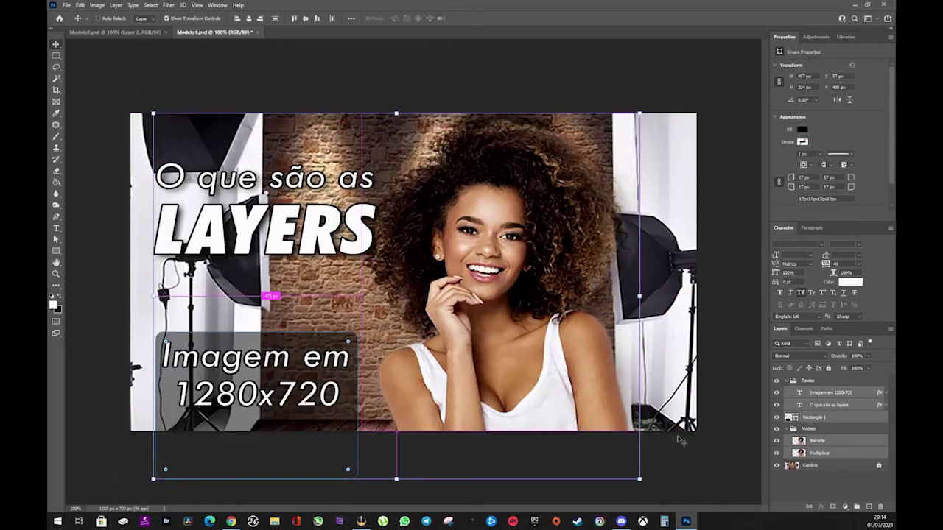
pyautogui.click(712, 455)
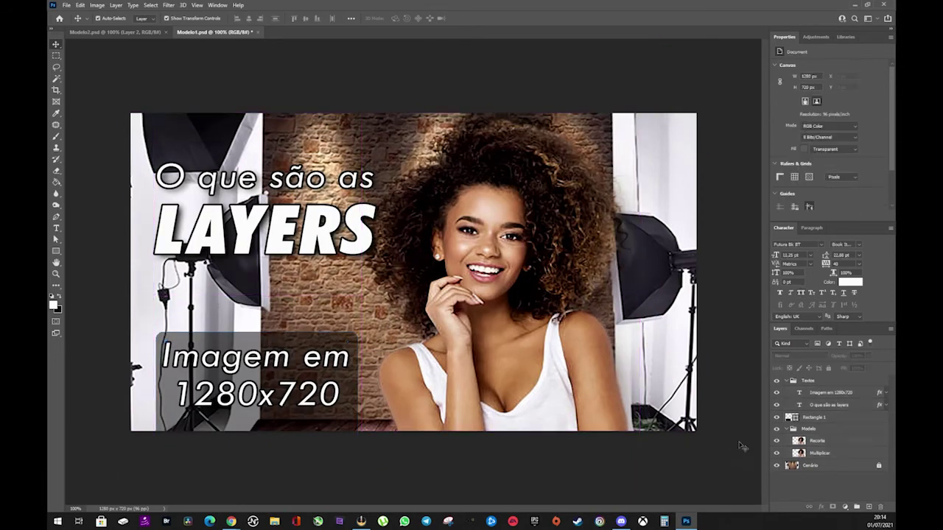
pyautogui.click(788, 381)
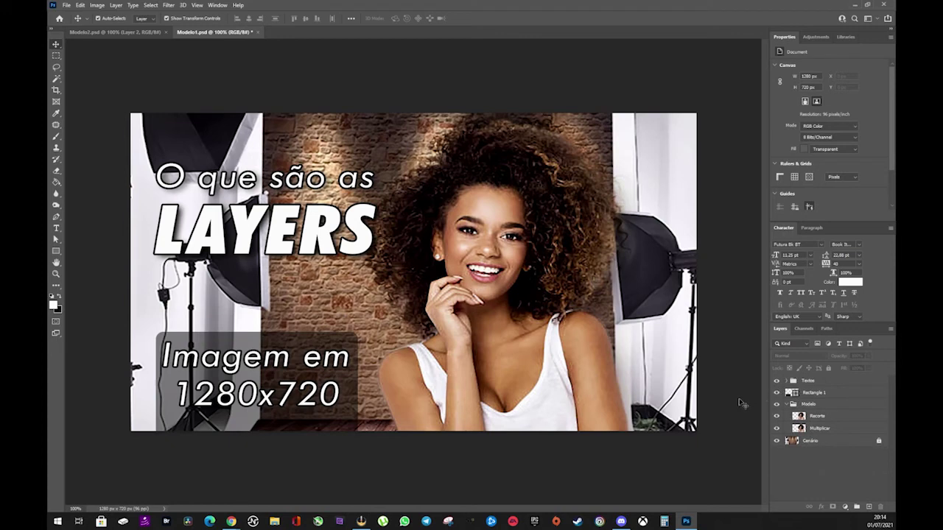
# - Preview the available blend modes on the Multiplicar layer without applying a different one
pyautogui.click(825, 430)
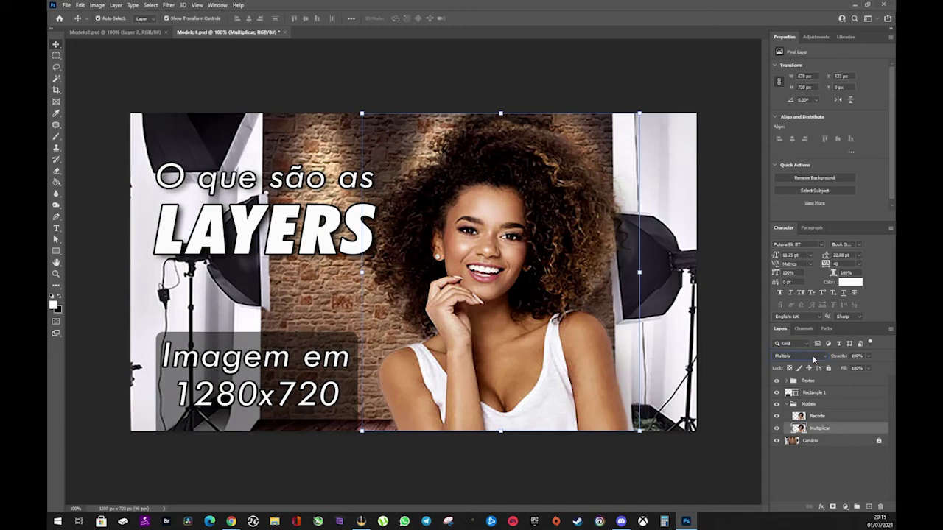
pyautogui.click(814, 358)
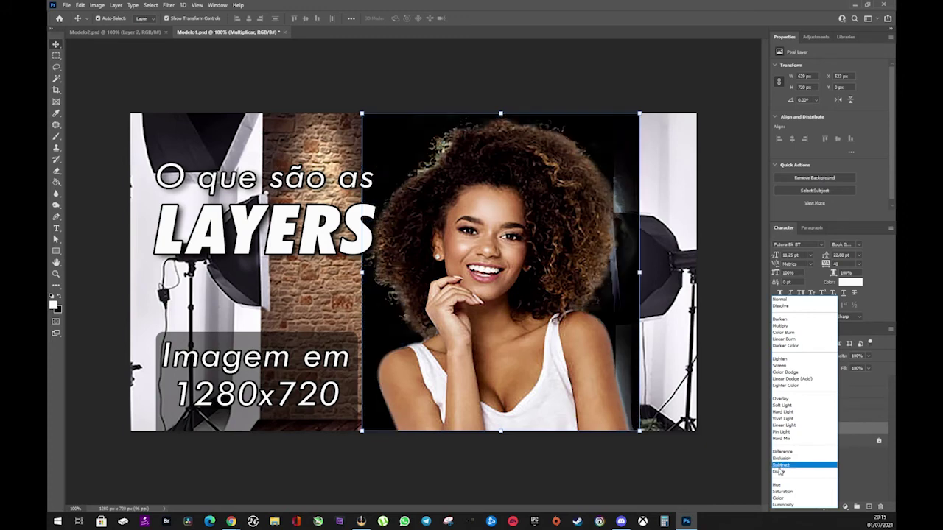
pyautogui.click(862, 480)
# - Preview the blend modes on the Recorte layer and leave it set to Normal
pyautogui.click(826, 419)
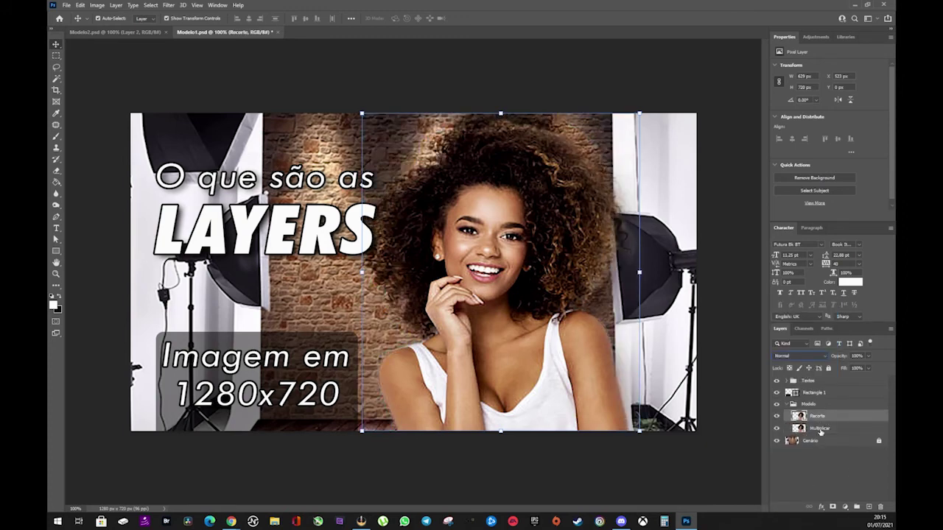
pyautogui.click(803, 358)
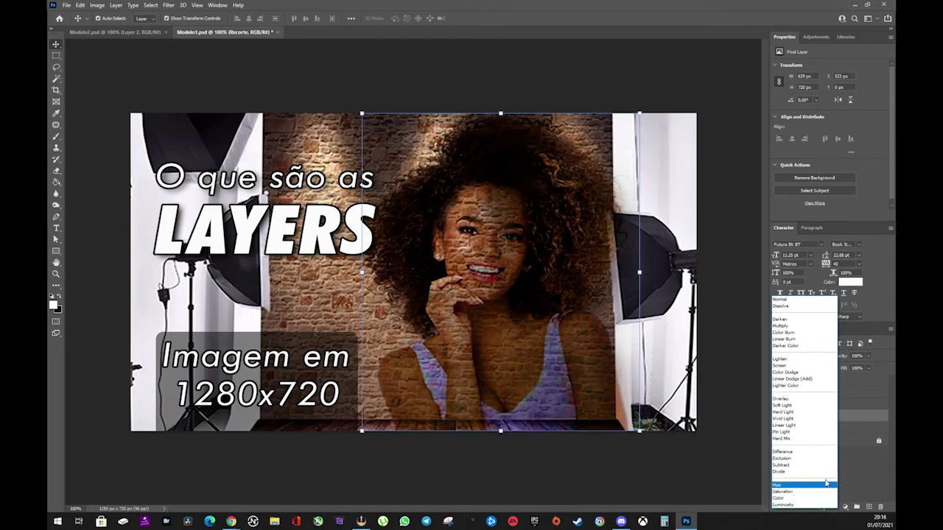
pyautogui.click(855, 471)
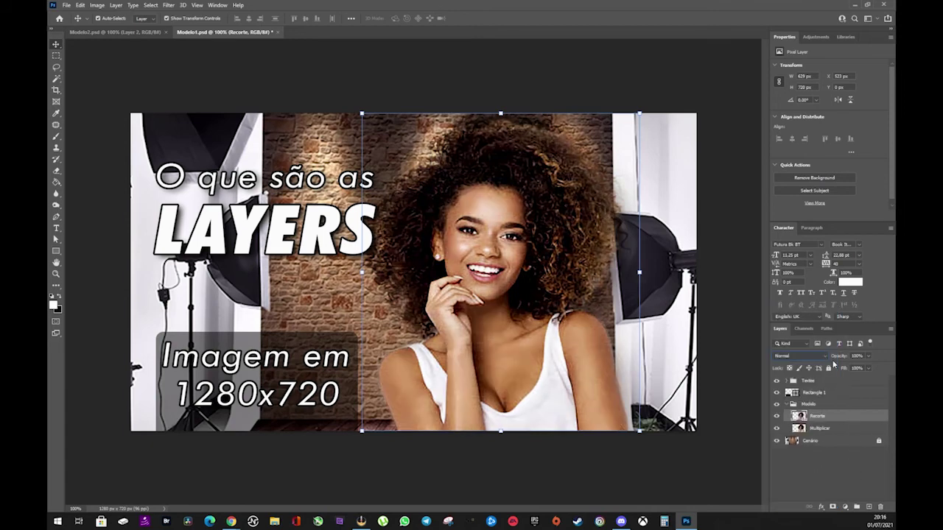
# - Collapse the Modelo group, lower its fill to test transparency and restore the fill to 100%
pyautogui.click(787, 404)
pyautogui.click(868, 356)
pyautogui.moveTo(870, 368)
pyautogui.mouseDown()
pyautogui.moveTo(843, 369)
pyautogui.moveTo(875, 368)
pyautogui.moveTo(841, 381)
pyautogui.moveTo(864, 380)
pyautogui.mouseUp()
pyautogui.click(868, 367)
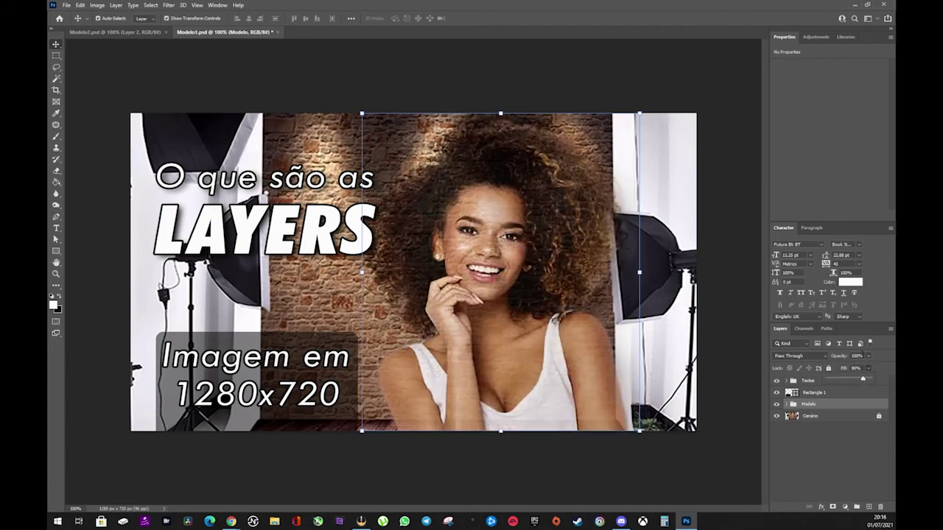
pyautogui.moveTo(865, 381); pyautogui.dragTo(870, 381)
pyautogui.click(840, 447)
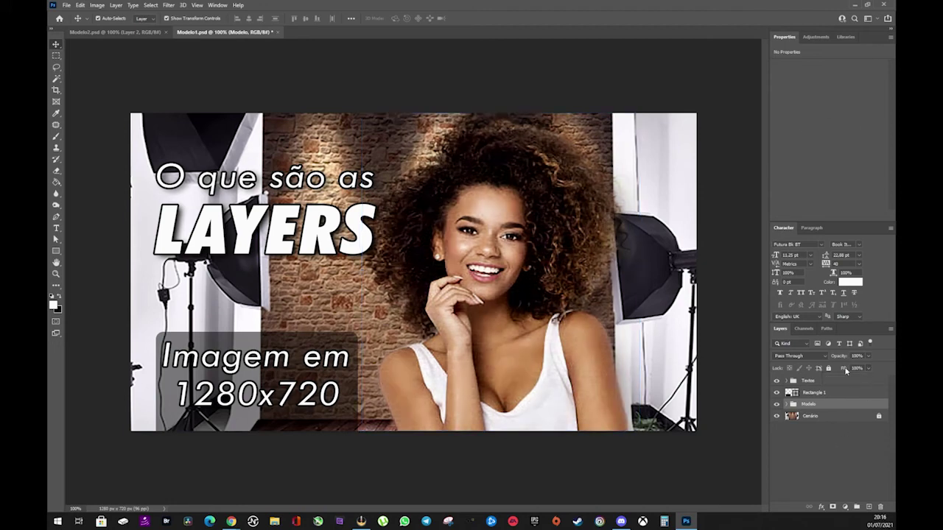
pyautogui.click(809, 404)
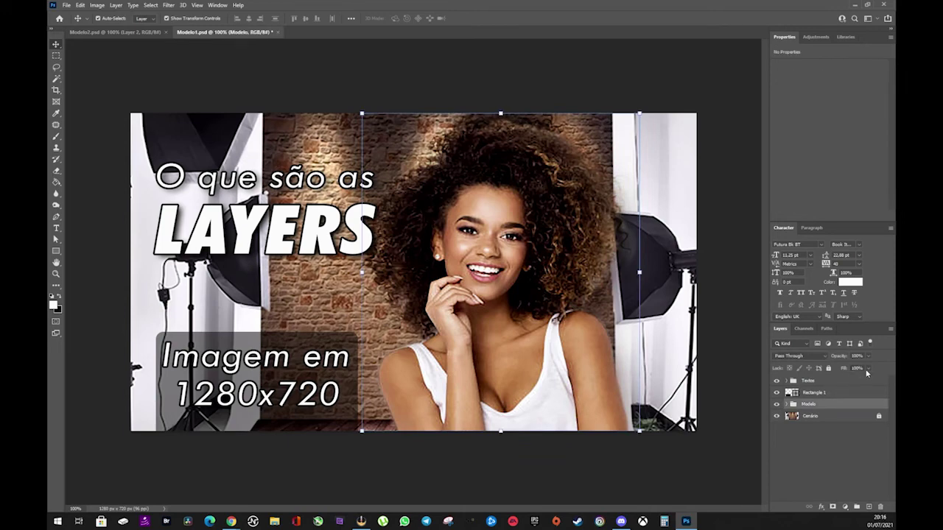
# - Filter the layer list by blending mode Normal and return the filter to Kind
pyautogui.click(808, 346)
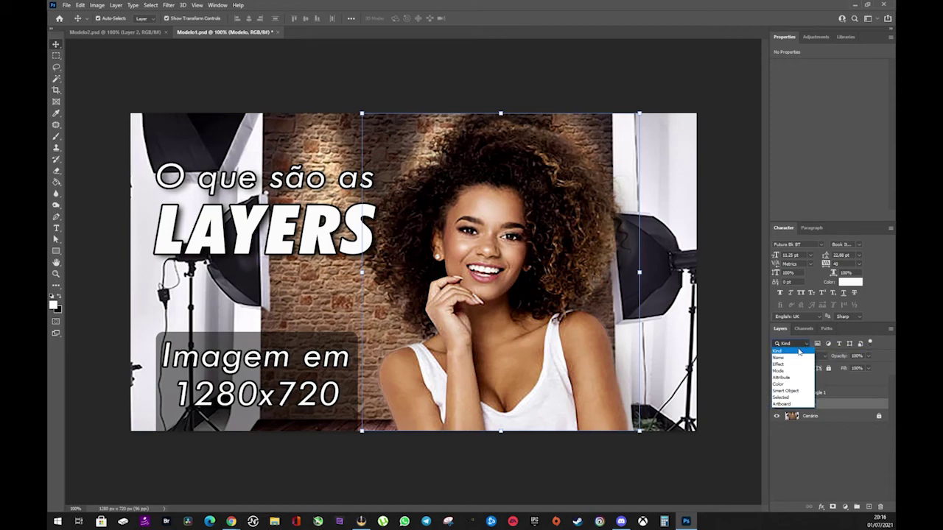
pyautogui.click(785, 372)
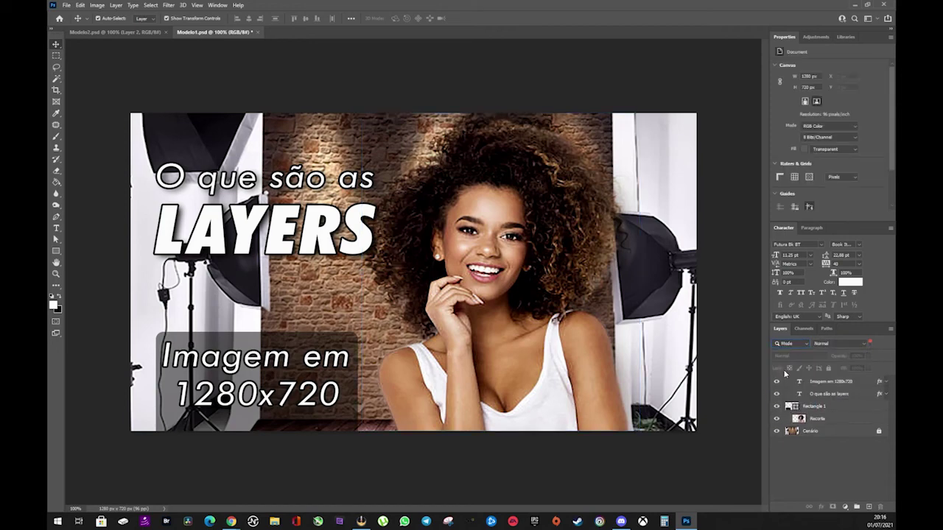
pyautogui.click(799, 345)
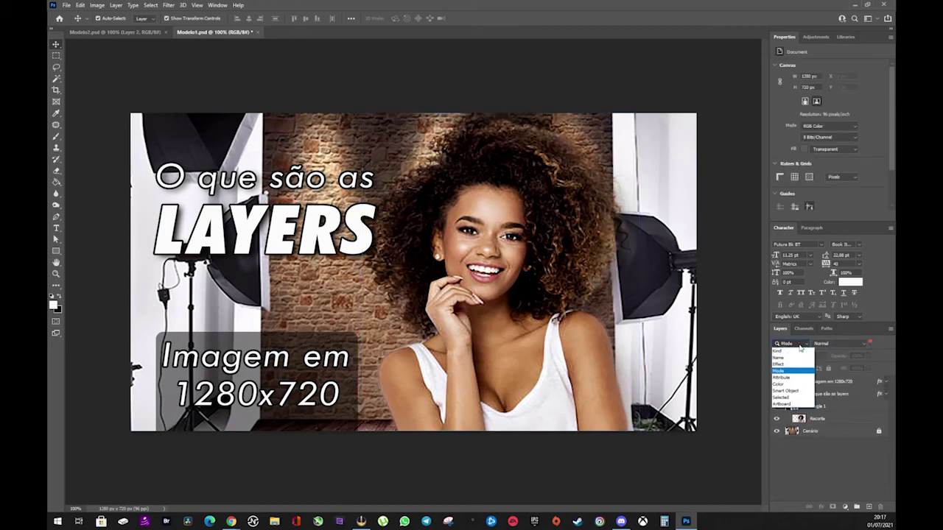
pyautogui.click(787, 351)
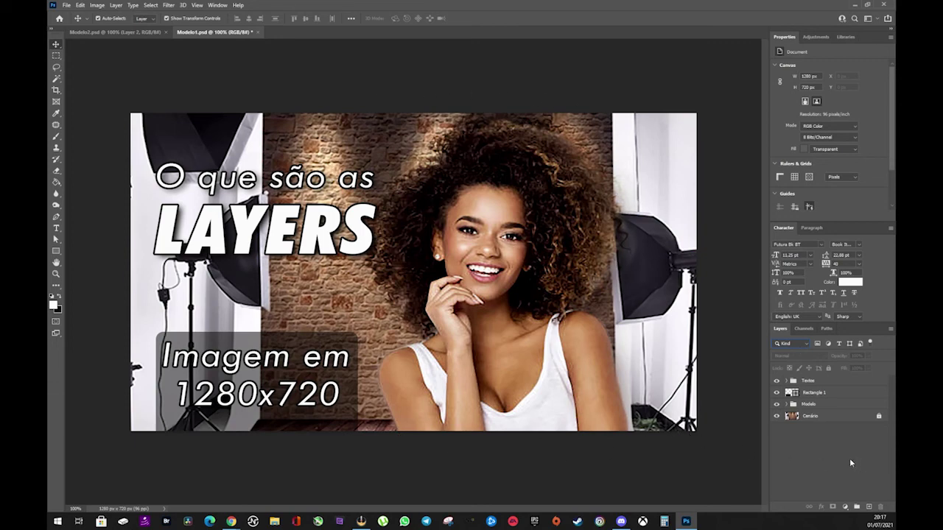
# - Add a Levels adjustment layer above the Modelo group with the shadow input level set to 35
pyautogui.click(808, 404)
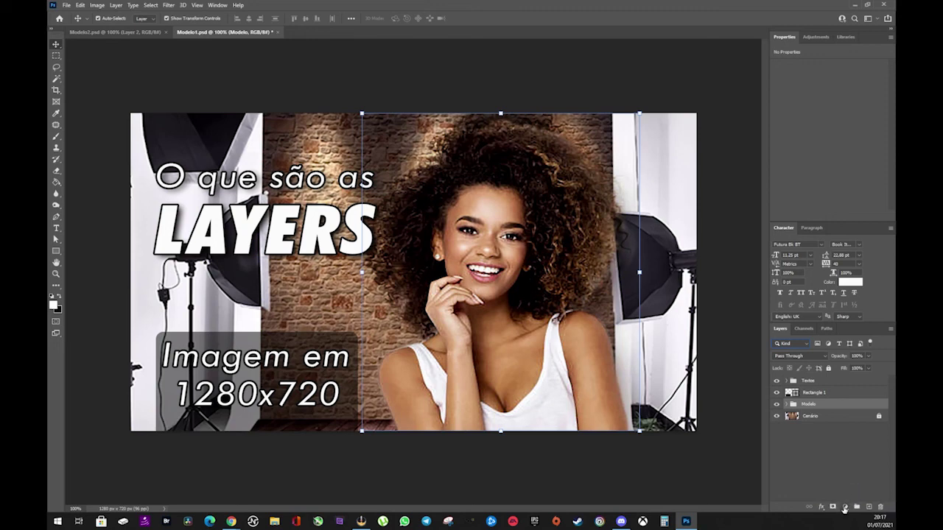
pyautogui.click(845, 509)
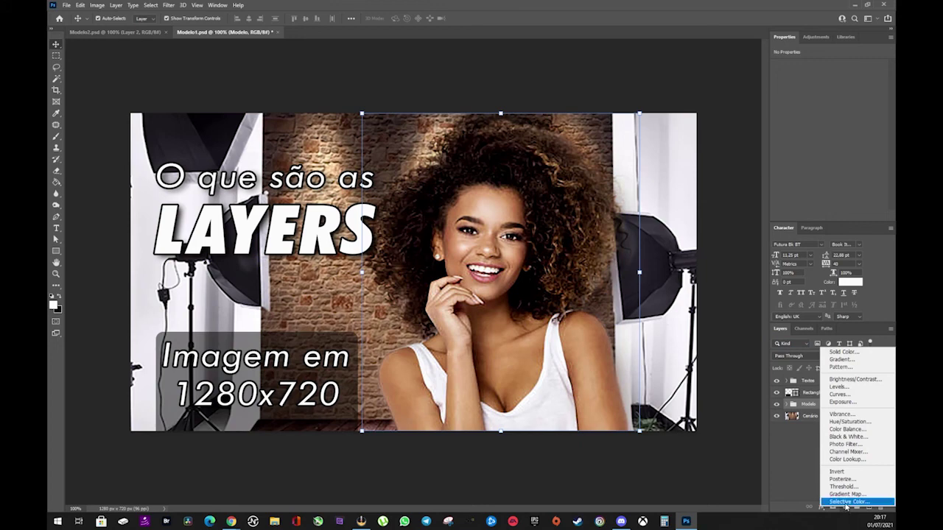
pyautogui.click(846, 387)
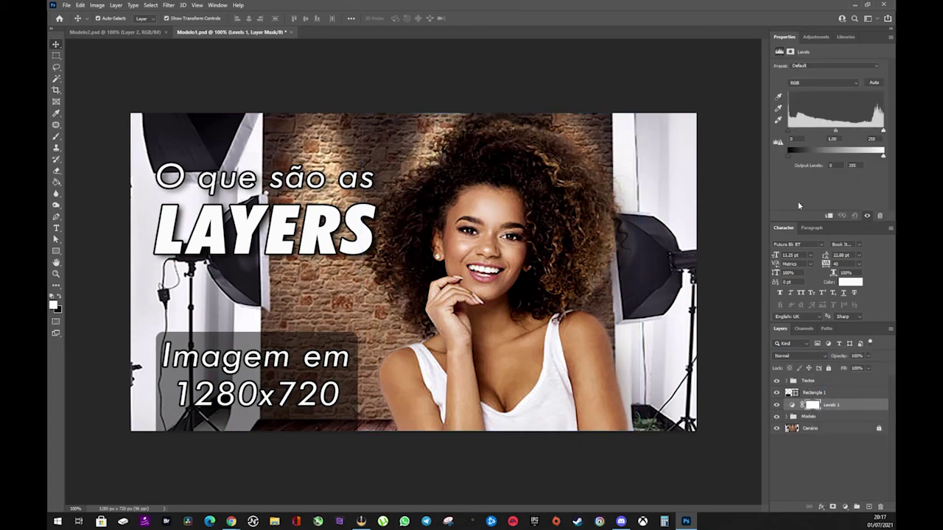
pyautogui.moveTo(790, 132)
pyautogui.mouseDown()
pyautogui.moveTo(807, 133)
pyautogui.moveTo(795, 136)
pyautogui.mouseUp()
# - Hide the Levels adjustment layer and delete its layer mask
pyautogui.click(776, 405)
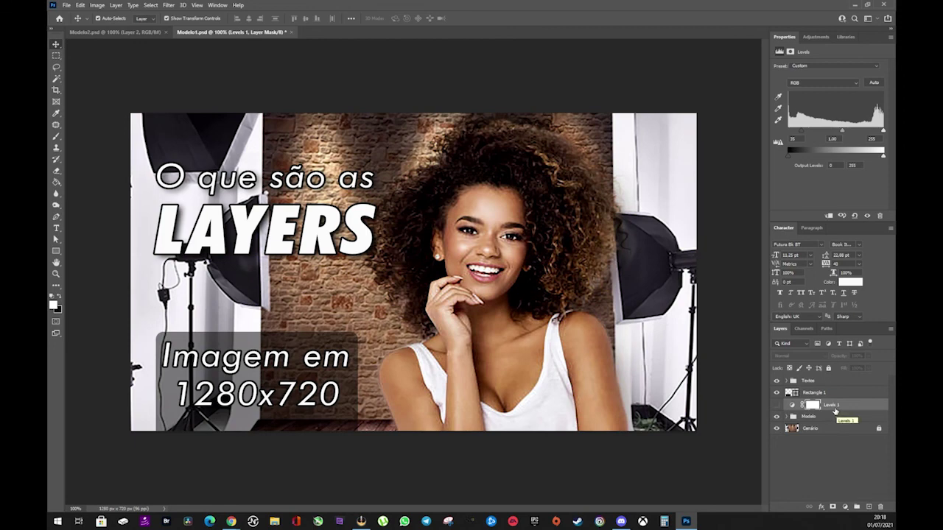
pyautogui.moveTo(811, 406); pyautogui.dragTo(880, 507)
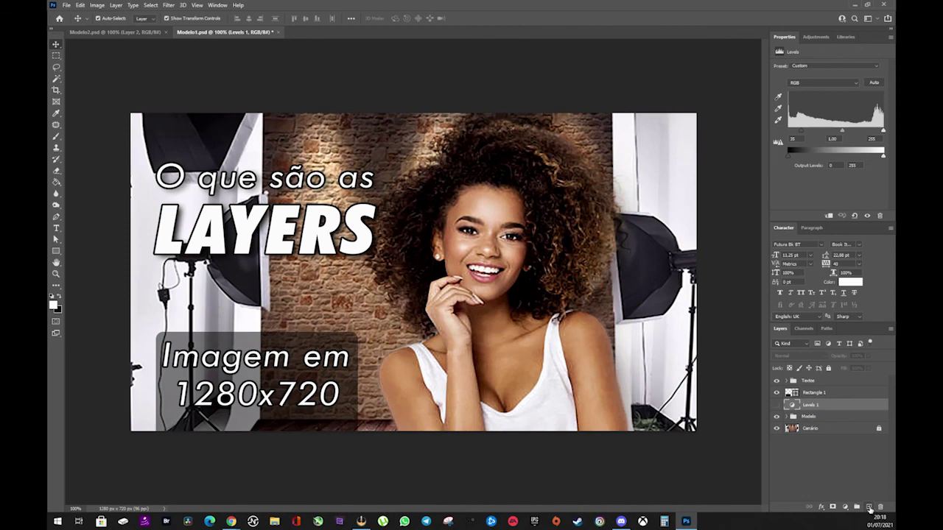
# - Create an empty layer above the Levels adjustment and delete that new layer
pyautogui.click(869, 507)
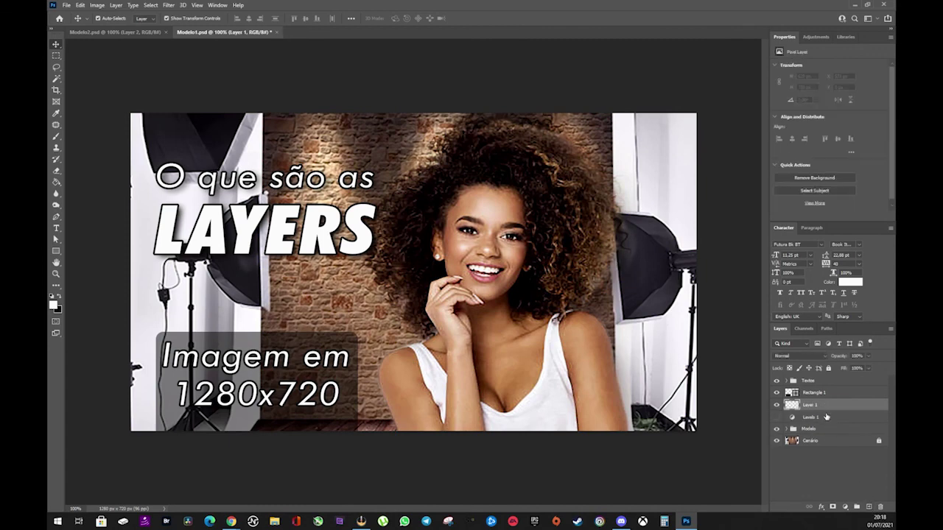
pyautogui.moveTo(832, 405); pyautogui.dragTo(880, 508)
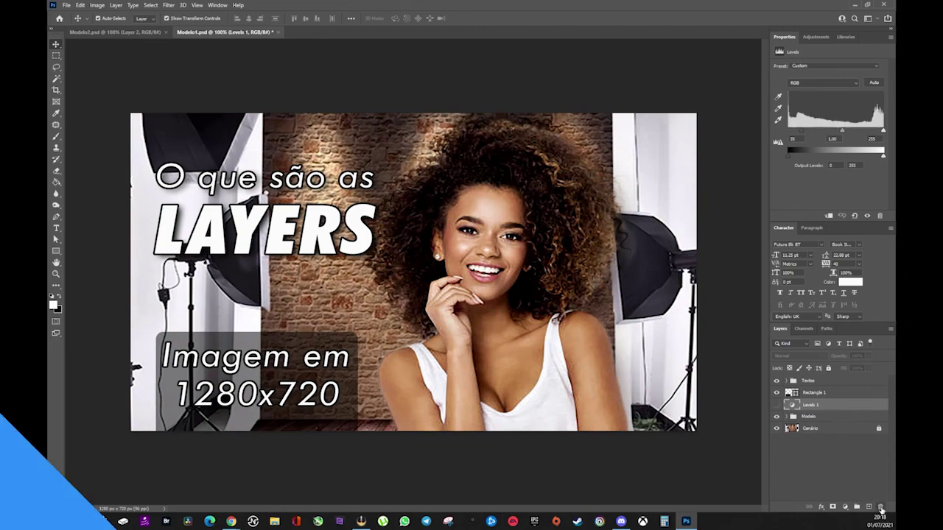